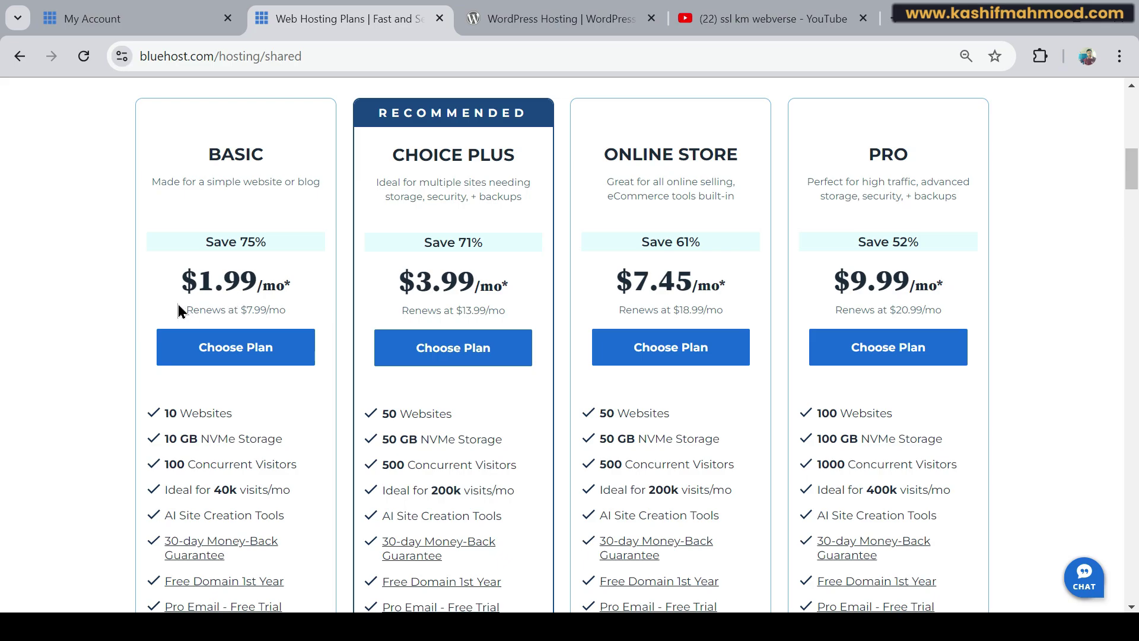
Choose the Basic shared hosting plan on Bluehost and postpone the domain choice to reach the cart
{"action": "scroll", "coordinate": [271, 401], "scroll_direction": "down", "scroll_amount": 2}
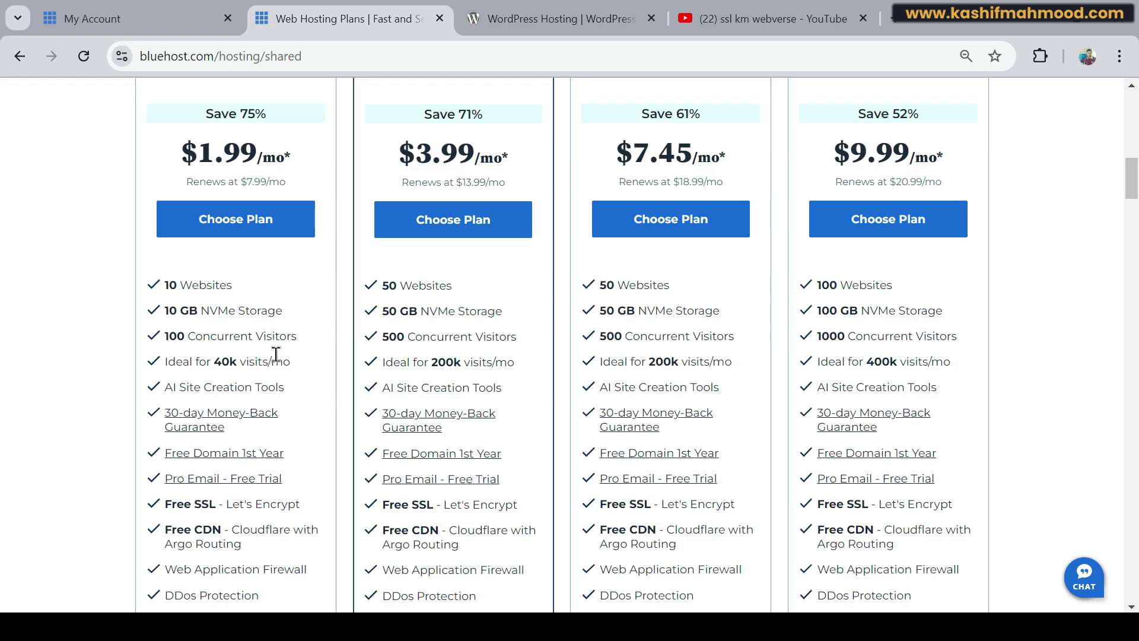
{"action": "scroll", "coordinate": [276, 354], "scroll_direction": "up", "scroll_amount": 2}
{"action": "left_click", "coordinate": [243, 313]}
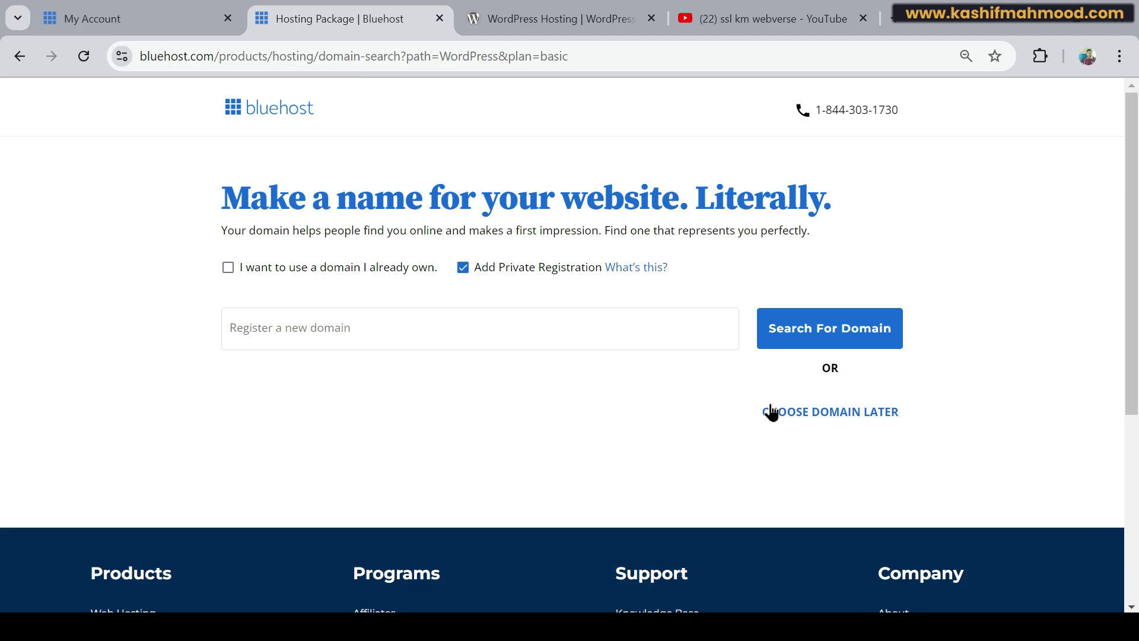
{"action": "left_click", "coordinate": [804, 411]}
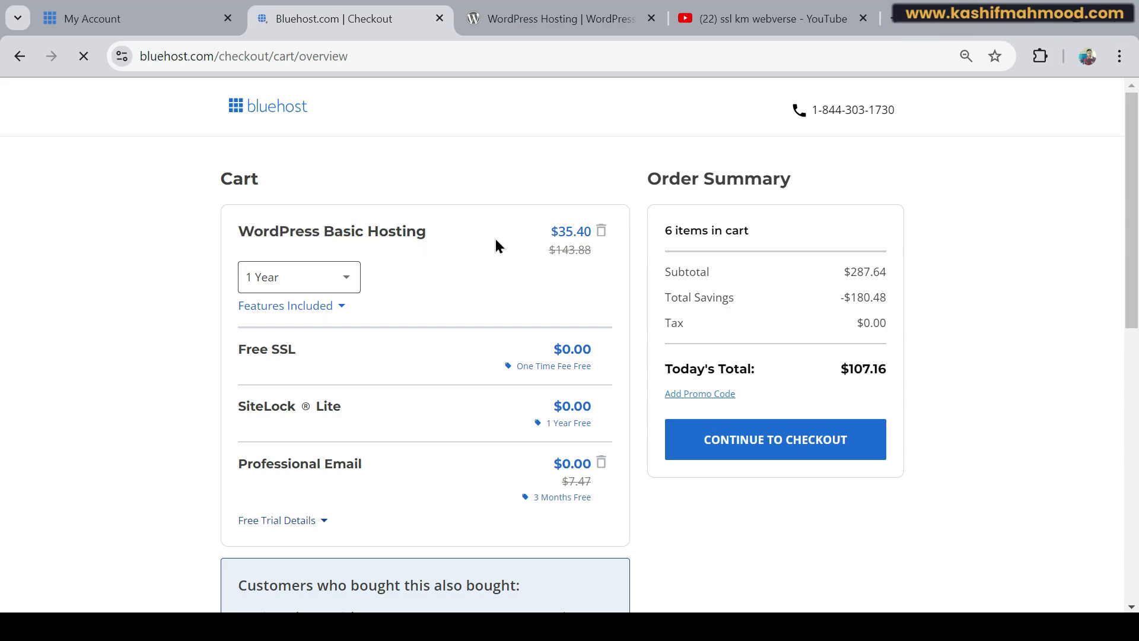
Remove the SiteLock Essentials and CodeGuard Basic add-ons from the cart and check today's total in the order summary
{"action": "scroll", "coordinate": [529, 350], "scroll_direction": "down", "scroll_amount": 5}
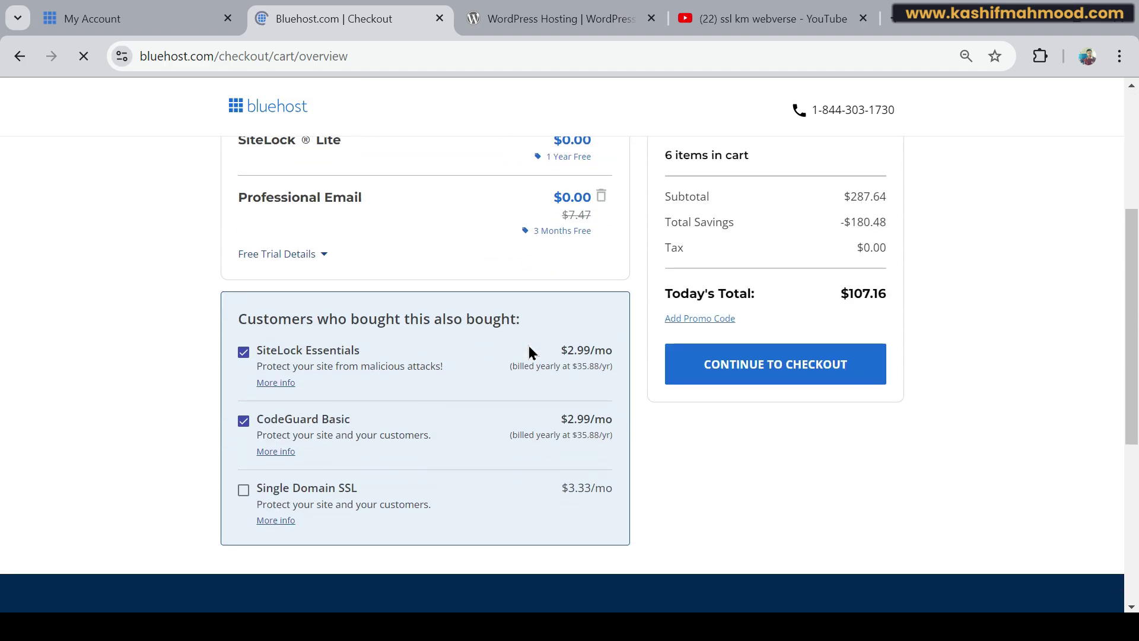
{"action": "left_click", "coordinate": [244, 269]}
{"action": "left_click", "coordinate": [244, 337]}
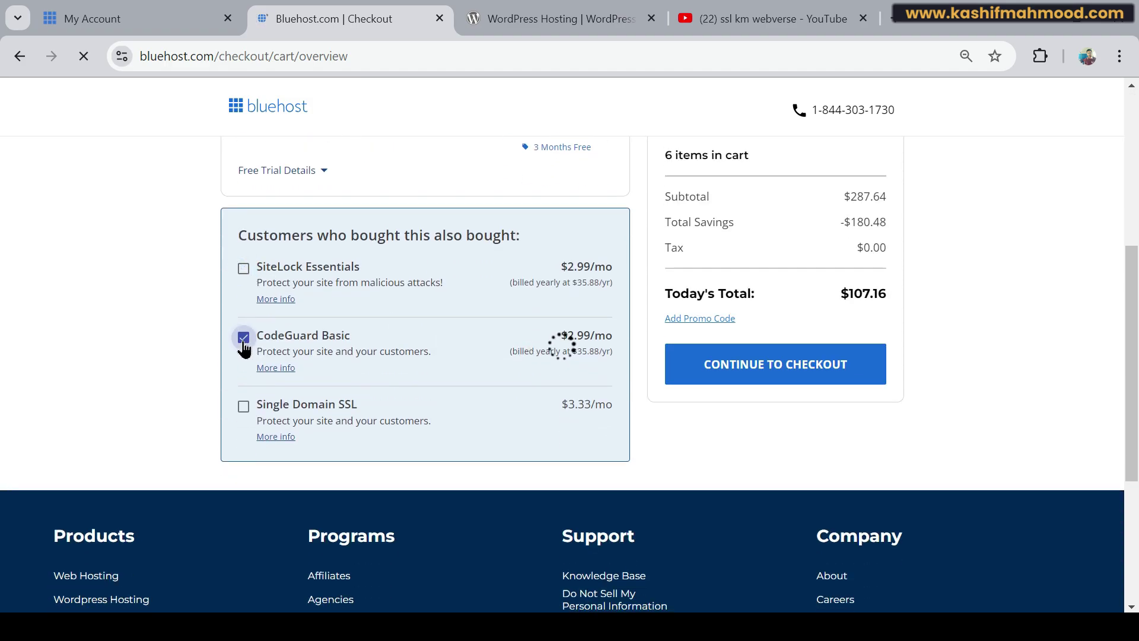
{"action": "scroll", "coordinate": [486, 372], "scroll_direction": "up", "scroll_amount": 5}
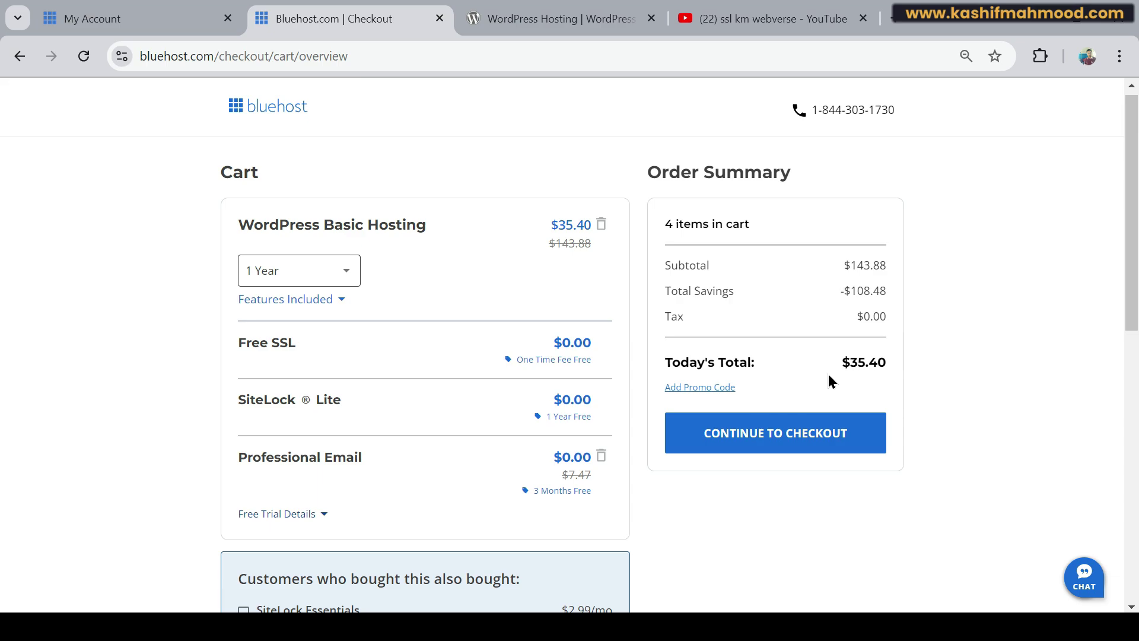
{"action": "left_click_drag", "start_coordinate": [842, 366], "coordinate": [886, 364]}
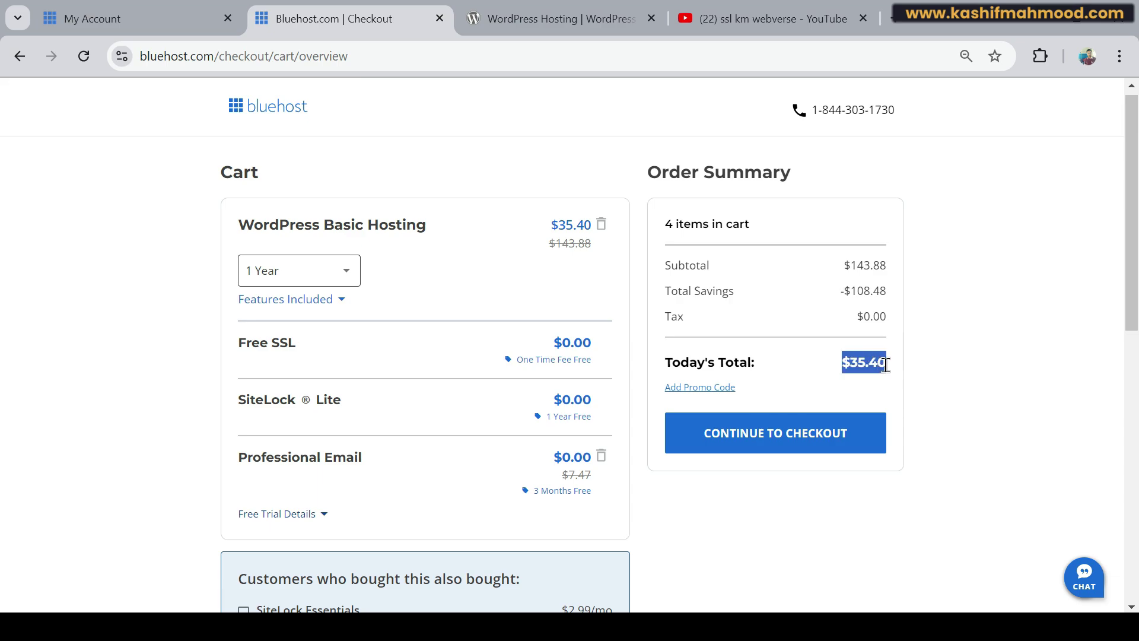
{"action": "left_click", "coordinate": [929, 368]}
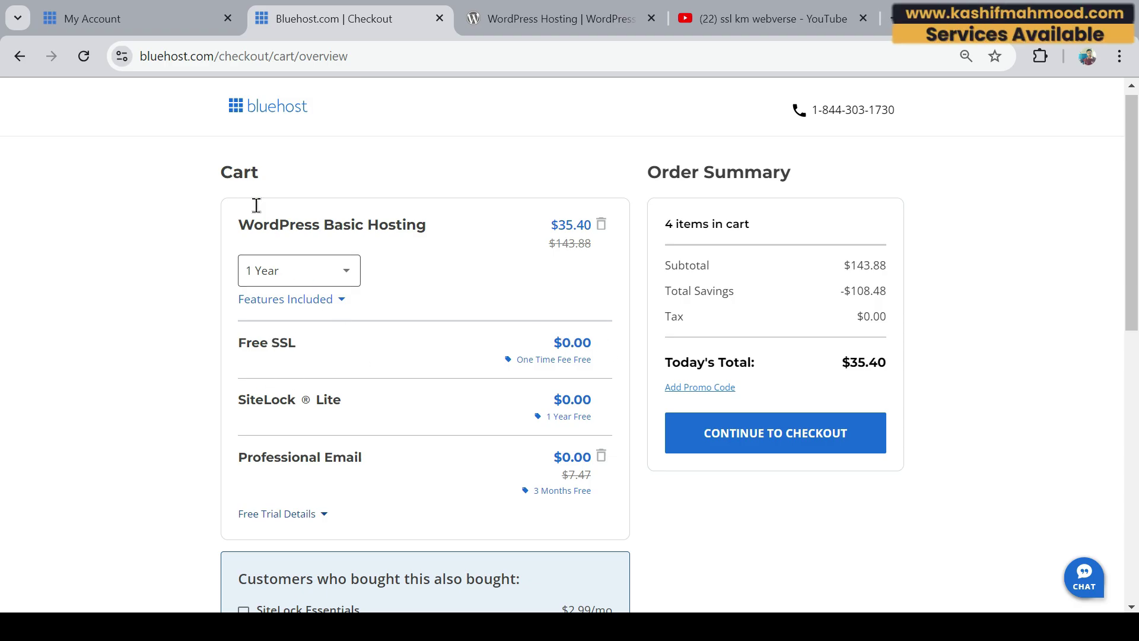
Look up Bluehost among the recommended hosts on the WordPress.org hosting page
{"action": "left_click", "coordinate": [138, 20]}
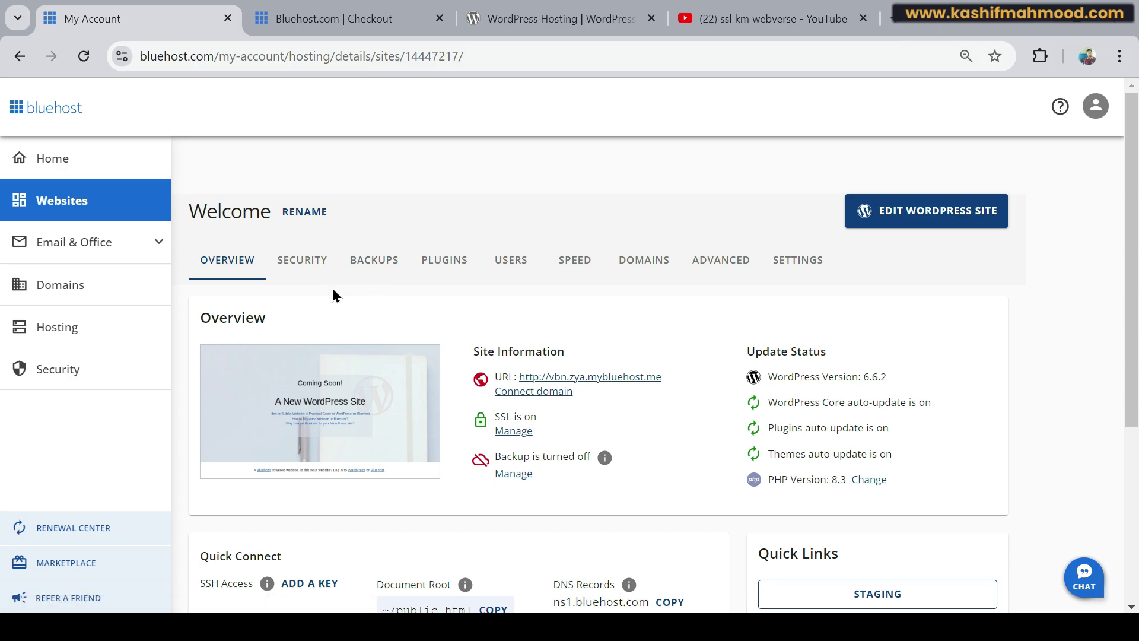
{"action": "left_click", "coordinate": [558, 18]}
{"action": "scroll", "coordinate": [419, 262], "scroll_direction": "up", "scroll_amount": 4}
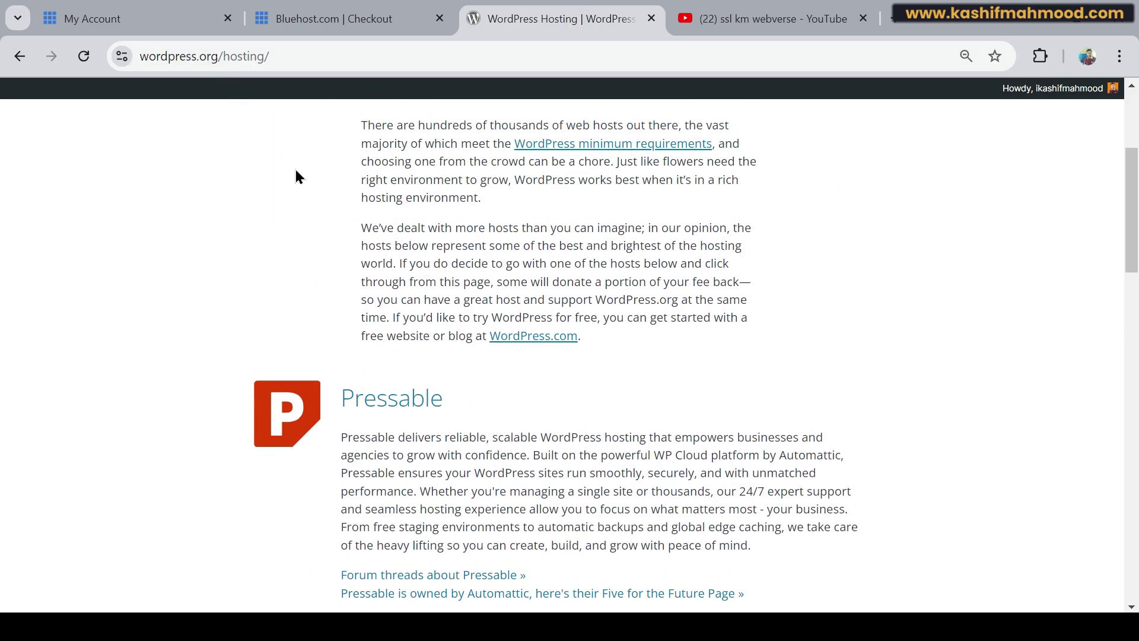
{"action": "scroll", "coordinate": [415, 331], "scroll_direction": "down", "scroll_amount": 3}
{"action": "scroll", "coordinate": [414, 332], "scroll_direction": "down", "scroll_amount": 1}
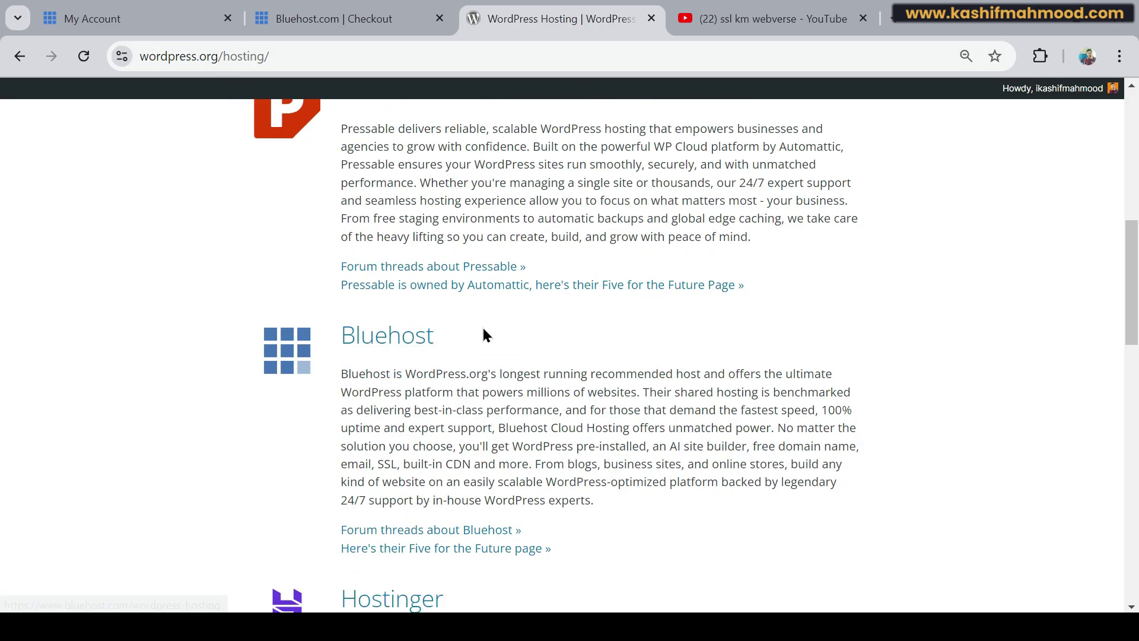
{"action": "left_click_drag", "start_coordinate": [454, 352], "coordinate": [351, 331]}
{"action": "left_click", "coordinate": [148, 363]}
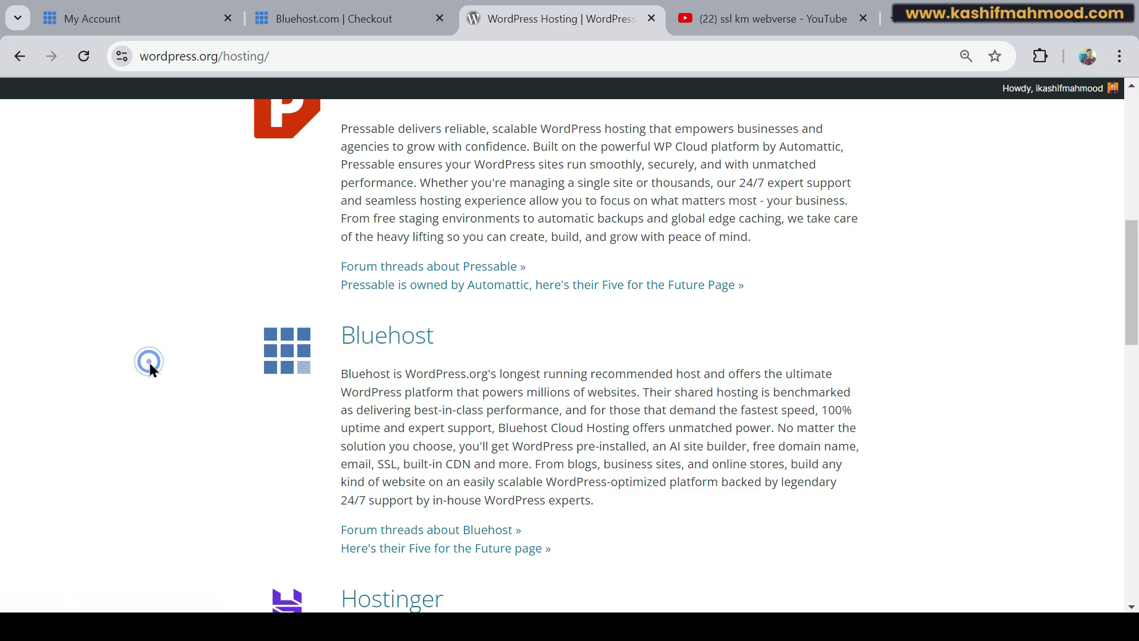
Check the SSL status in the Bluehost account's site overview, open the site from its URL and inspect its address
{"action": "left_click", "coordinate": [159, 19]}
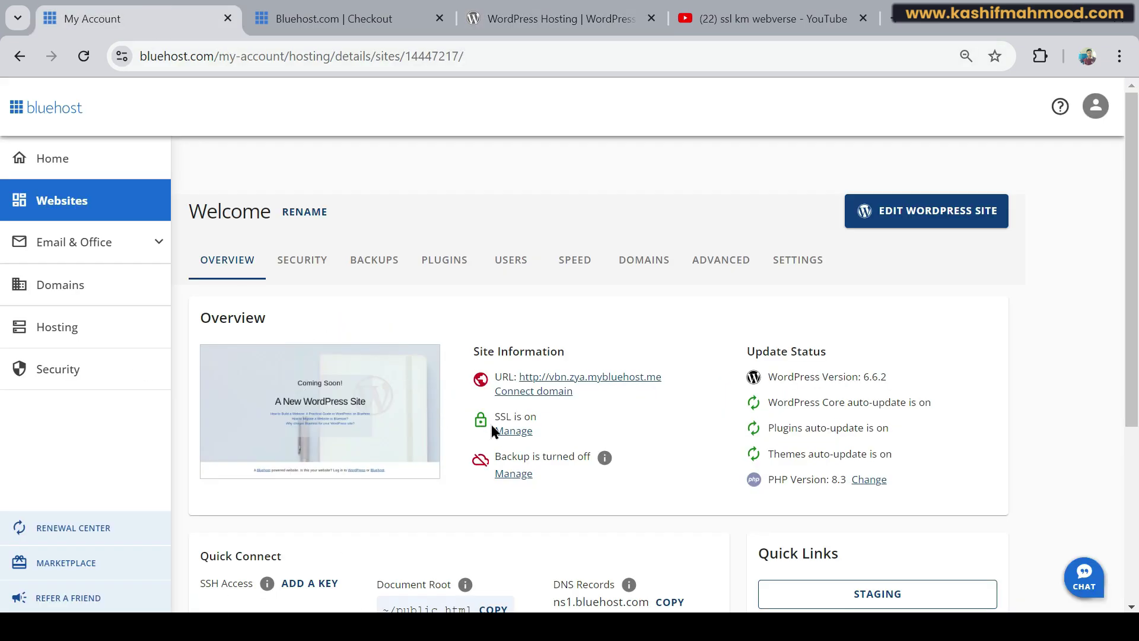
{"action": "left_click_drag", "start_coordinate": [493, 418], "coordinate": [557, 421]}
{"action": "left_click", "coordinate": [547, 428]}
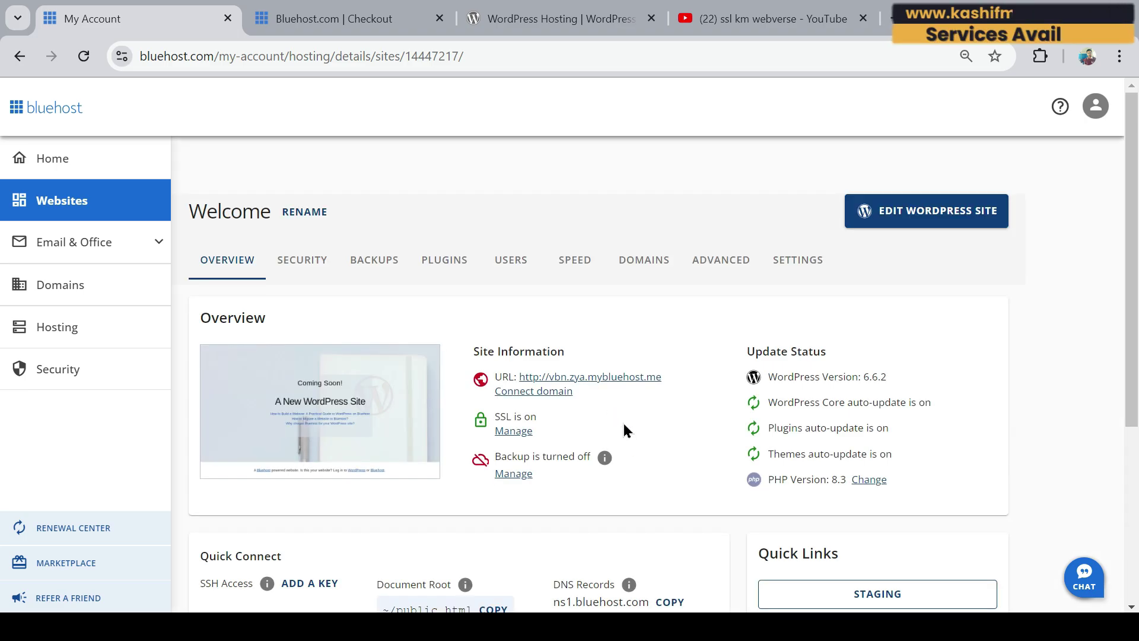
{"action": "left_click", "coordinate": [614, 382]}
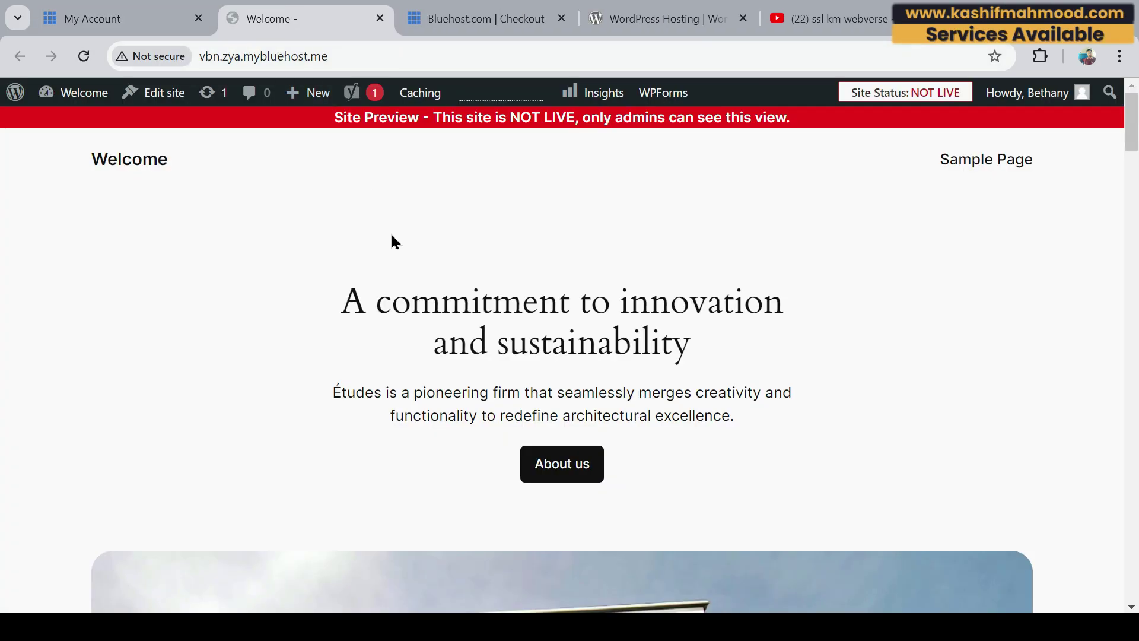
{"action": "left_click", "coordinate": [261, 56]}
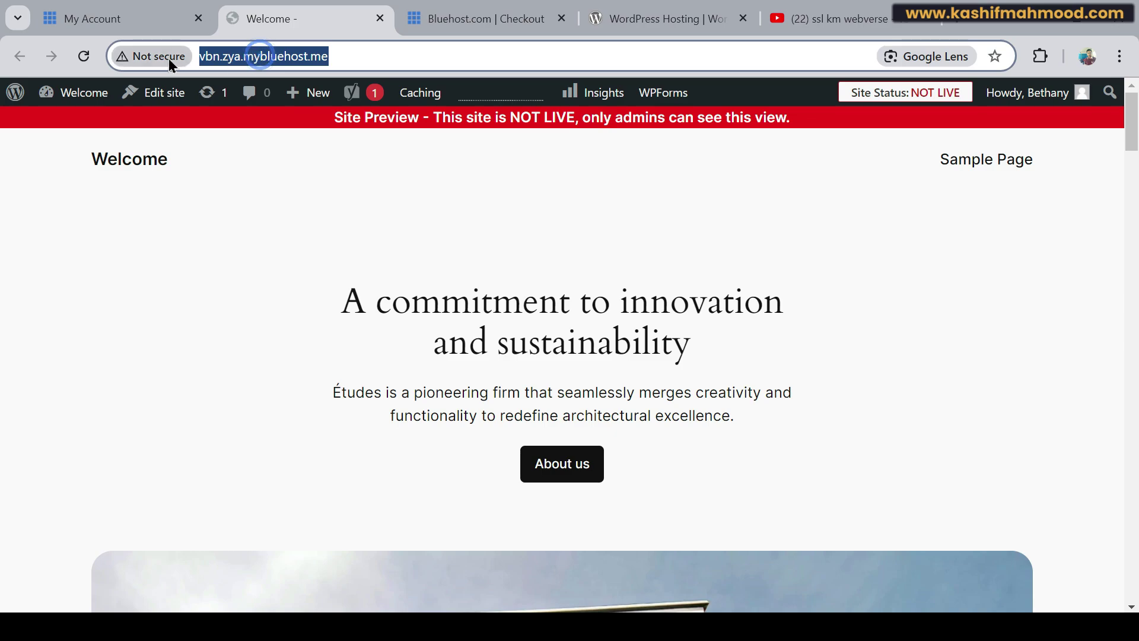
{"action": "left_click", "coordinate": [252, 203]}
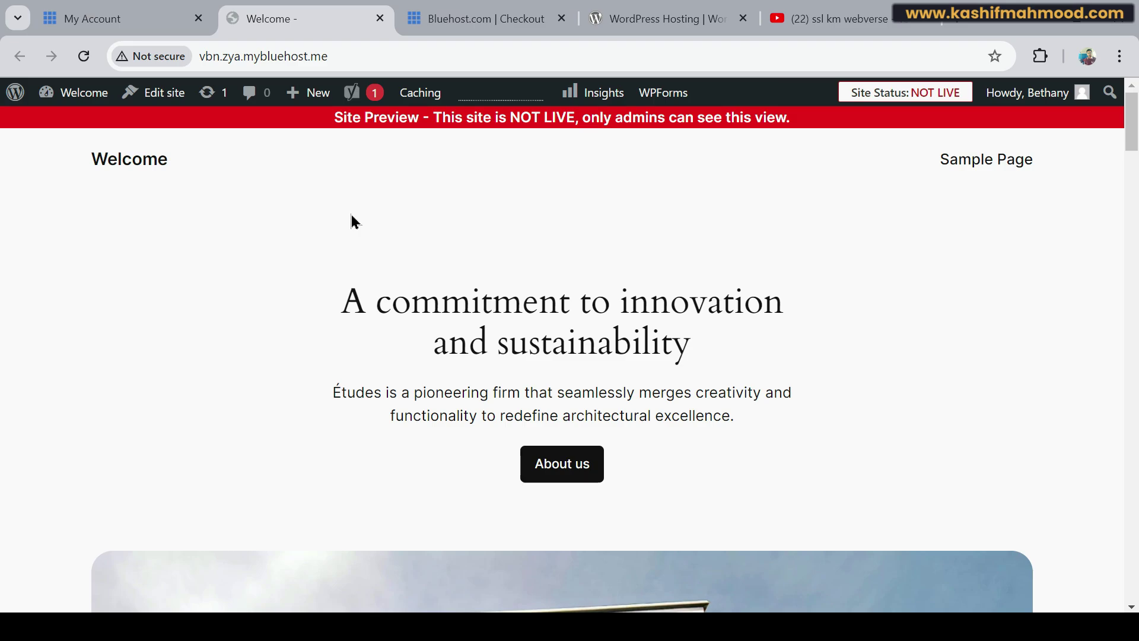
{"action": "left_click", "coordinate": [219, 48]}
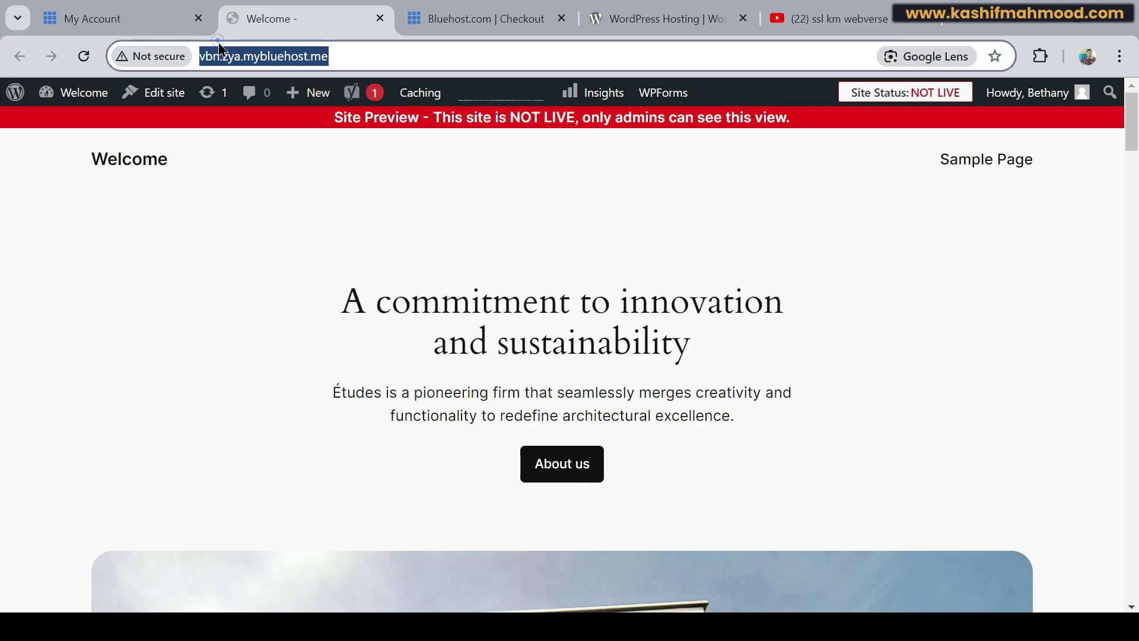
{"action": "left_click", "coordinate": [204, 56]}
{"action": "type", "text": "http"}
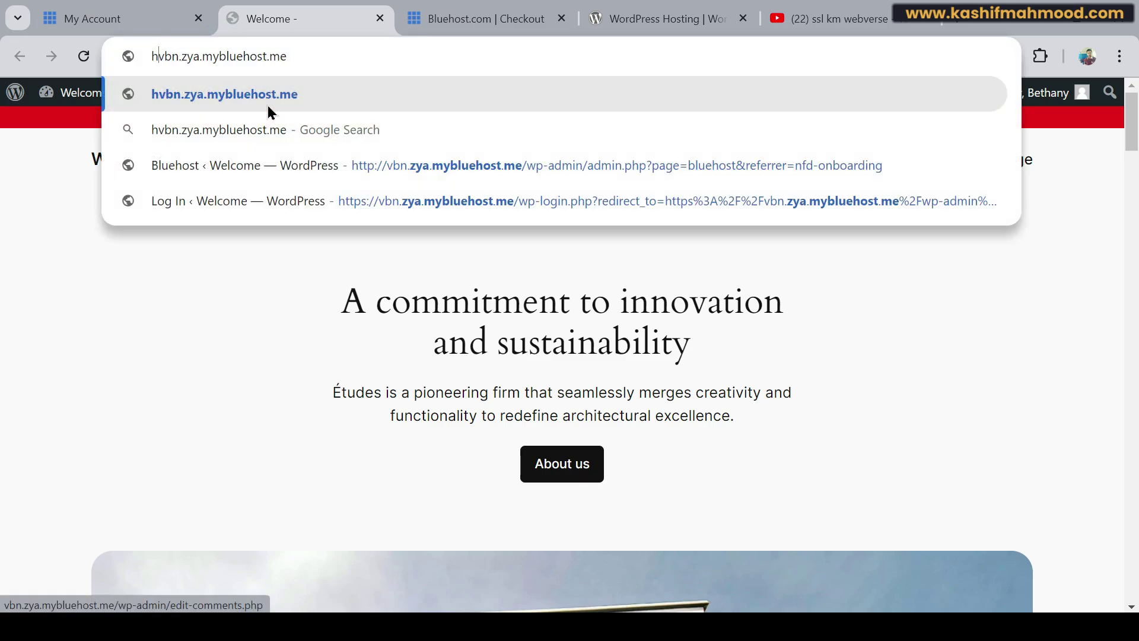
{"action": "type", "text": "s://"}
{"action": "key", "text": "Return"}
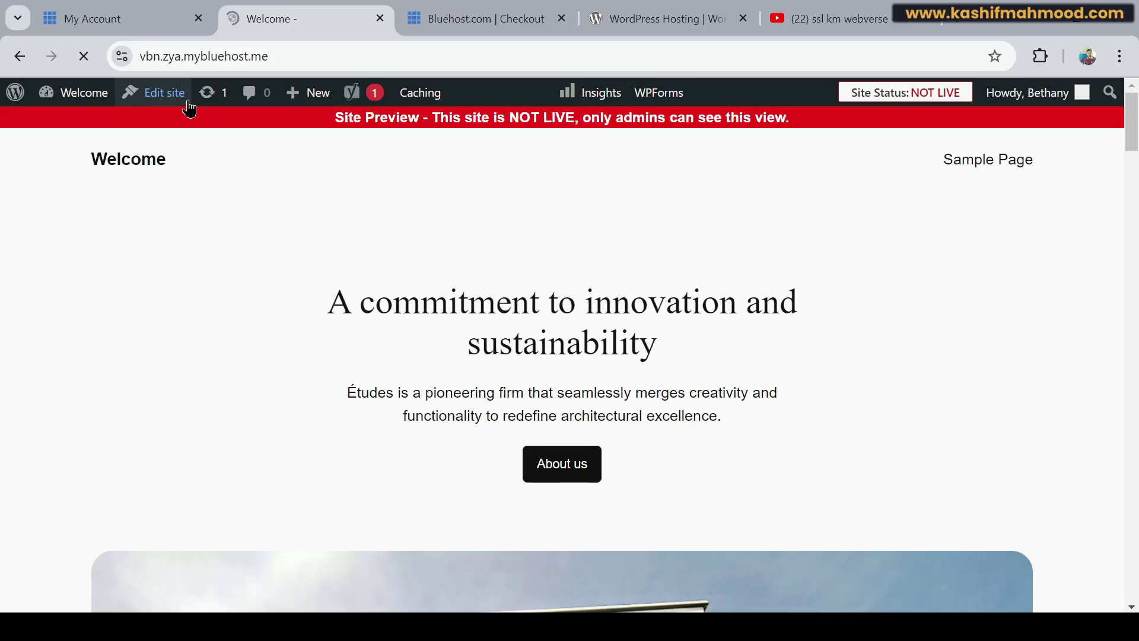
{"action": "left_click", "coordinate": [122, 56]}
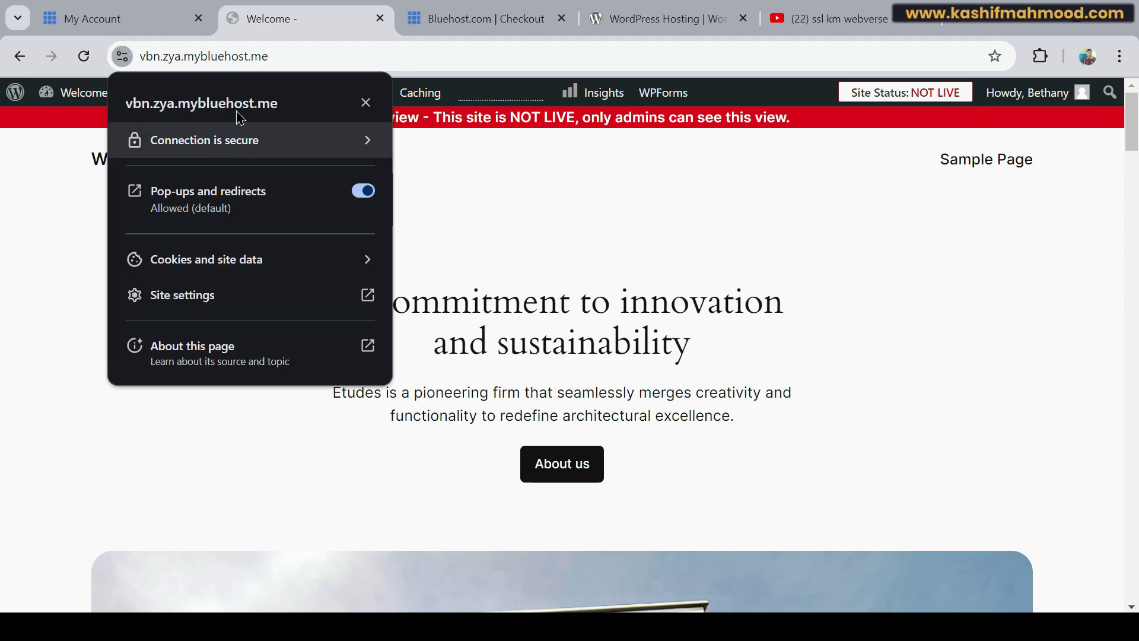
Remove the "s" from https in the site address and load the plain http version
{"action": "left_click", "coordinate": [216, 61]}
{"action": "left_click", "coordinate": [167, 57]}
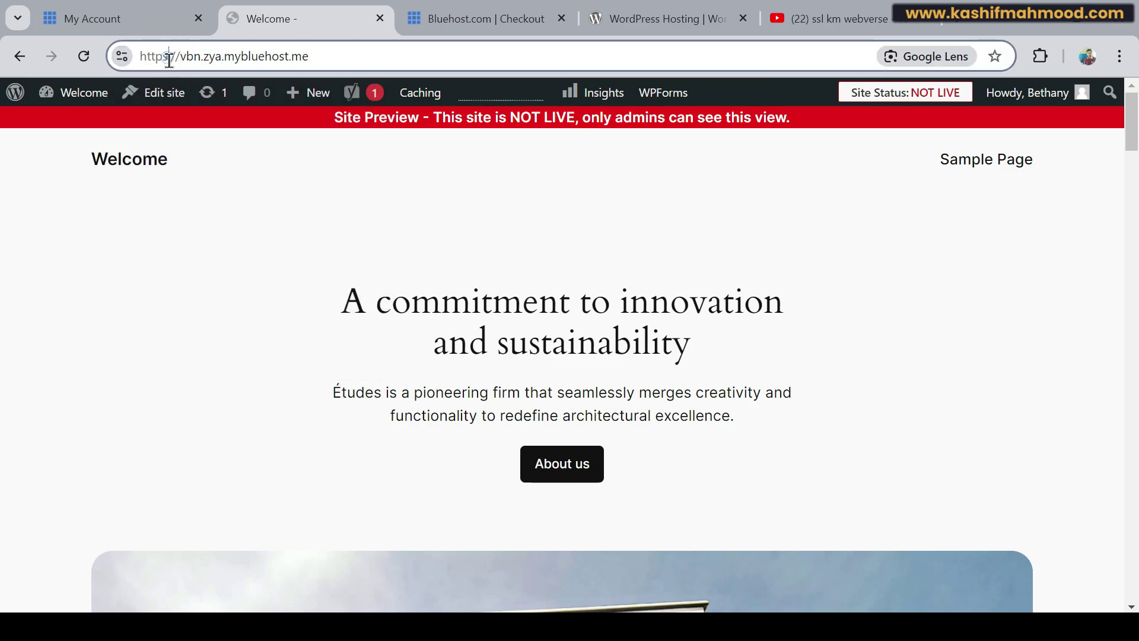
{"action": "key", "text": "BackSpace"}
{"action": "key", "text": "Return"}
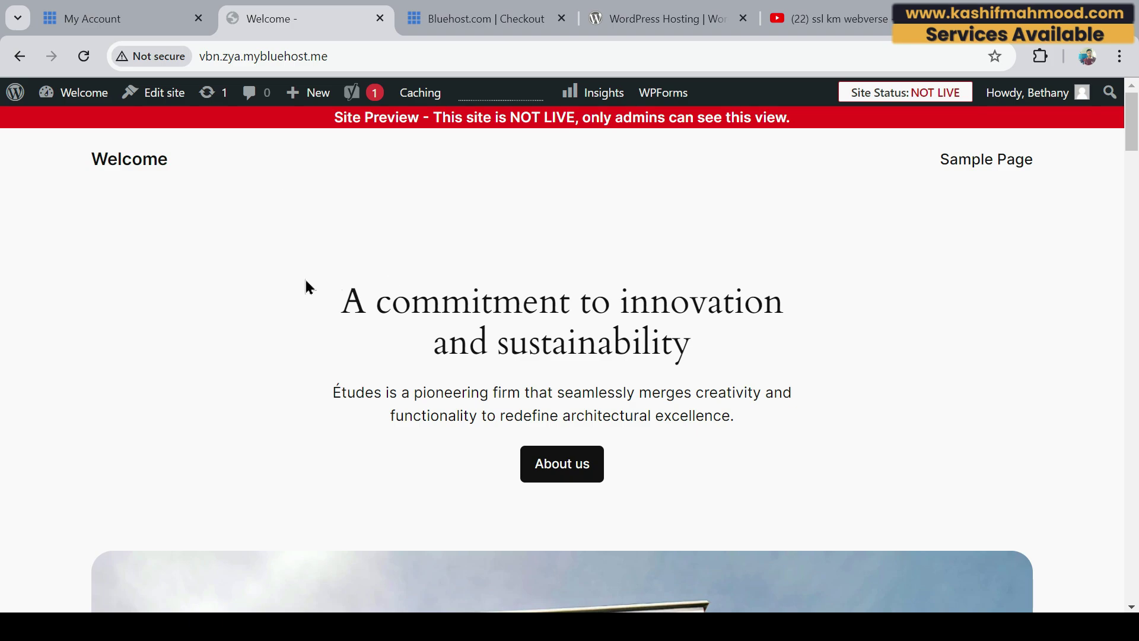
Go to the site's WordPress dashboard and open the page for adding new plugins
{"action": "mouse_move", "coordinate": [74, 100]}
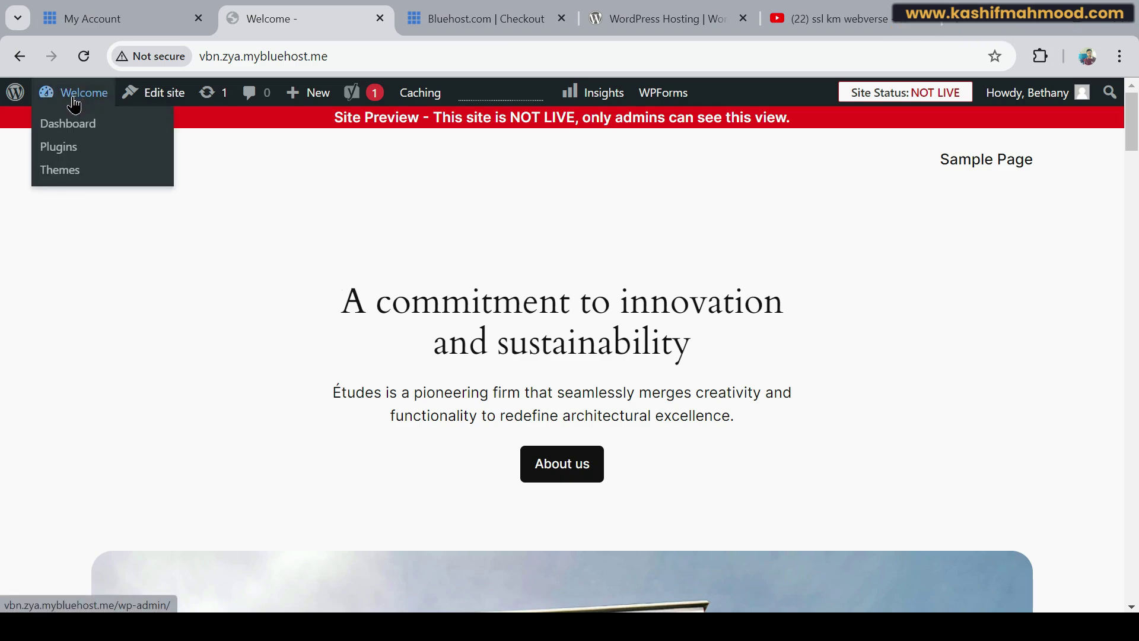
{"action": "left_click", "coordinate": [67, 125]}
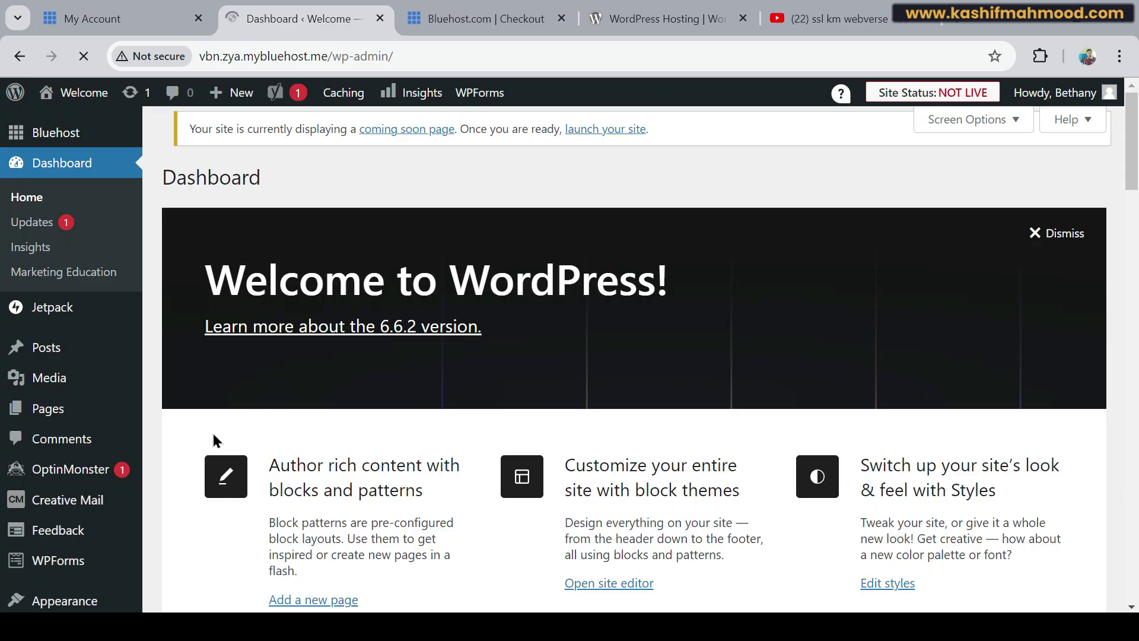
{"action": "scroll", "coordinate": [18, 463], "scroll_direction": "down", "scroll_amount": 3}
{"action": "mouse_move", "coordinate": [59, 451]}
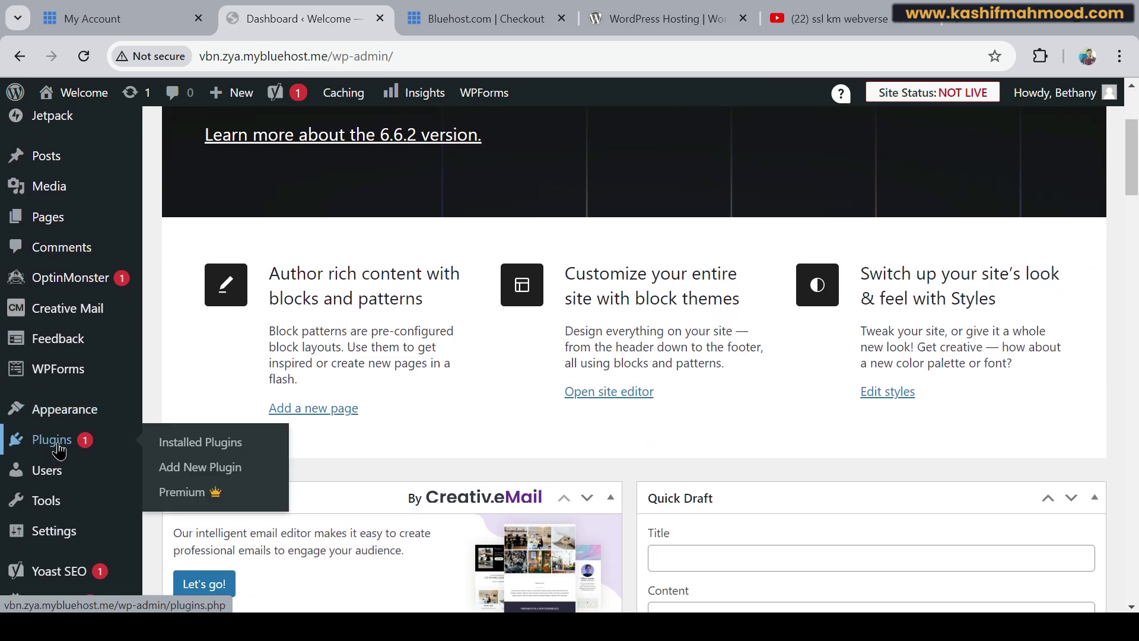
{"action": "left_click", "coordinate": [187, 468]}
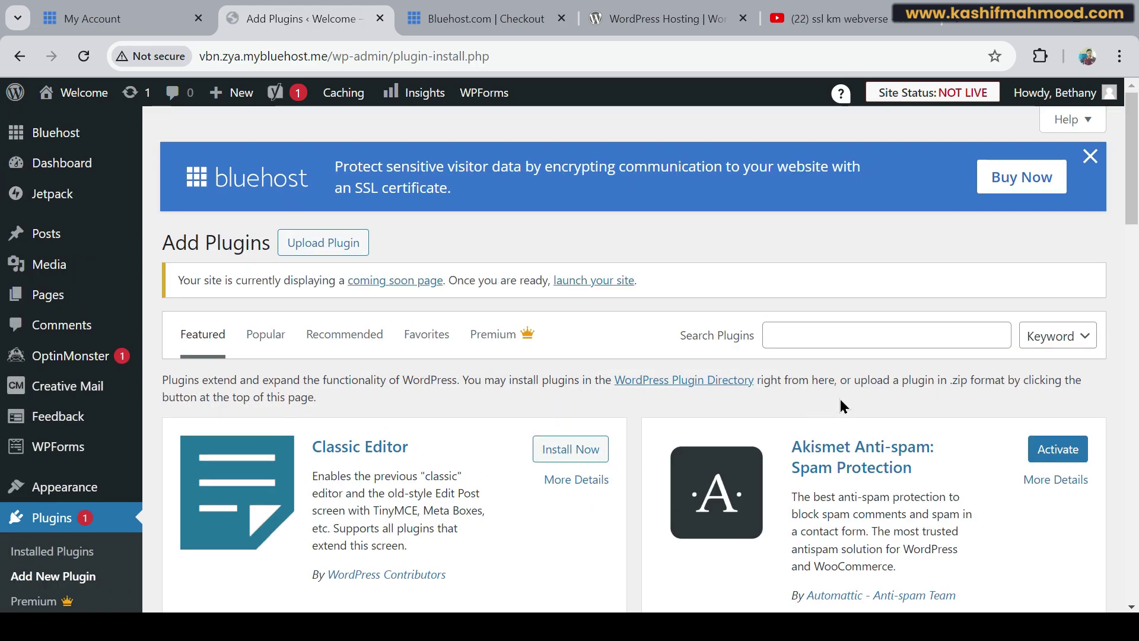
Search the plugins for "really simple ssl", then install and activate Really Simple Security
{"action": "left_click", "coordinate": [857, 332]}
{"action": "type", "text": "rea"}
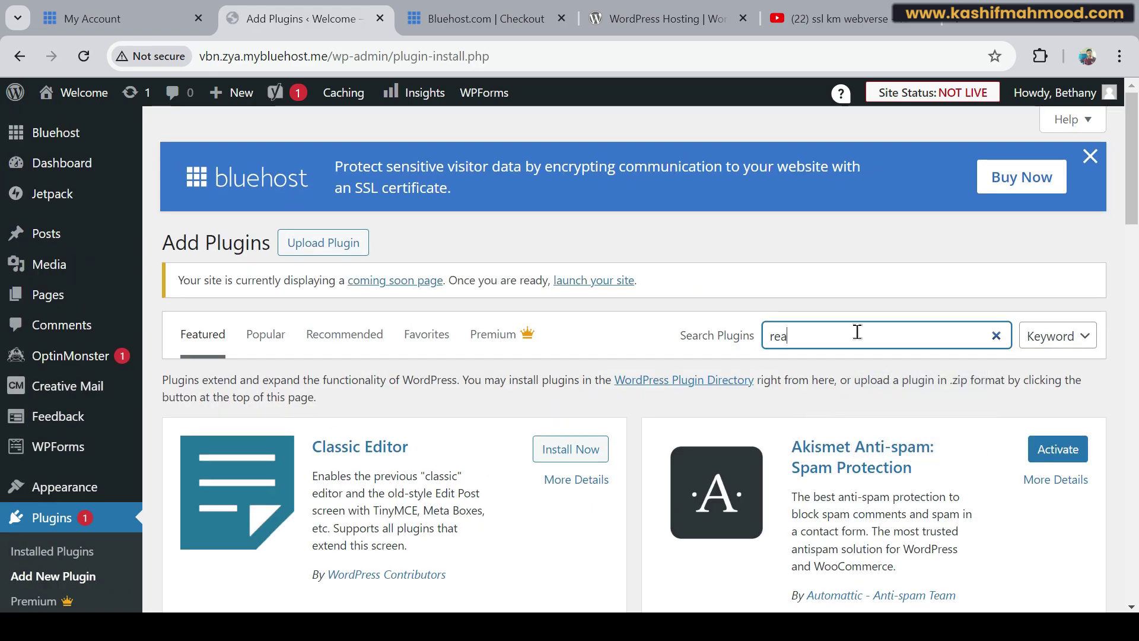
{"action": "type", "text": "lly simple ssl"}
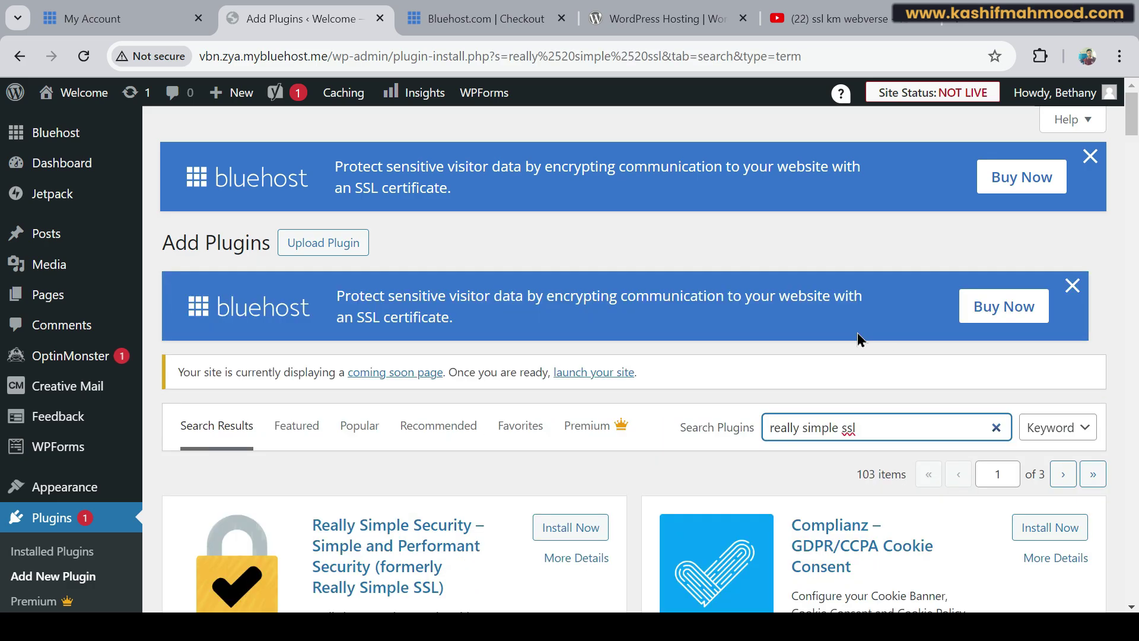
{"action": "scroll", "coordinate": [776, 373], "scroll_direction": "down", "scroll_amount": 3}
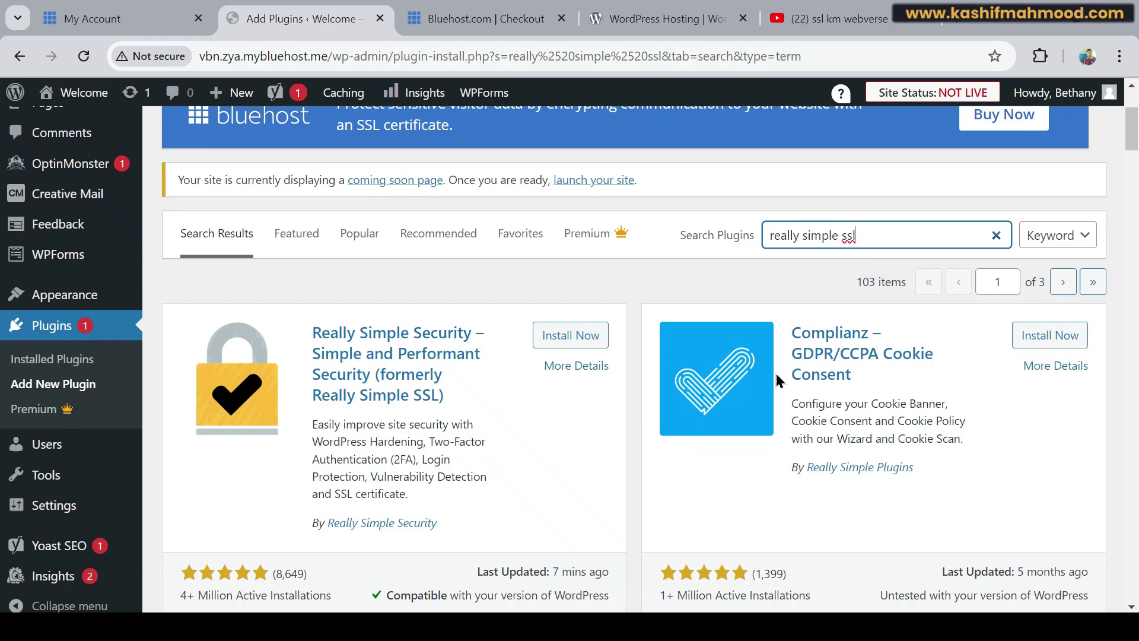
{"action": "left_click", "coordinate": [566, 335]}
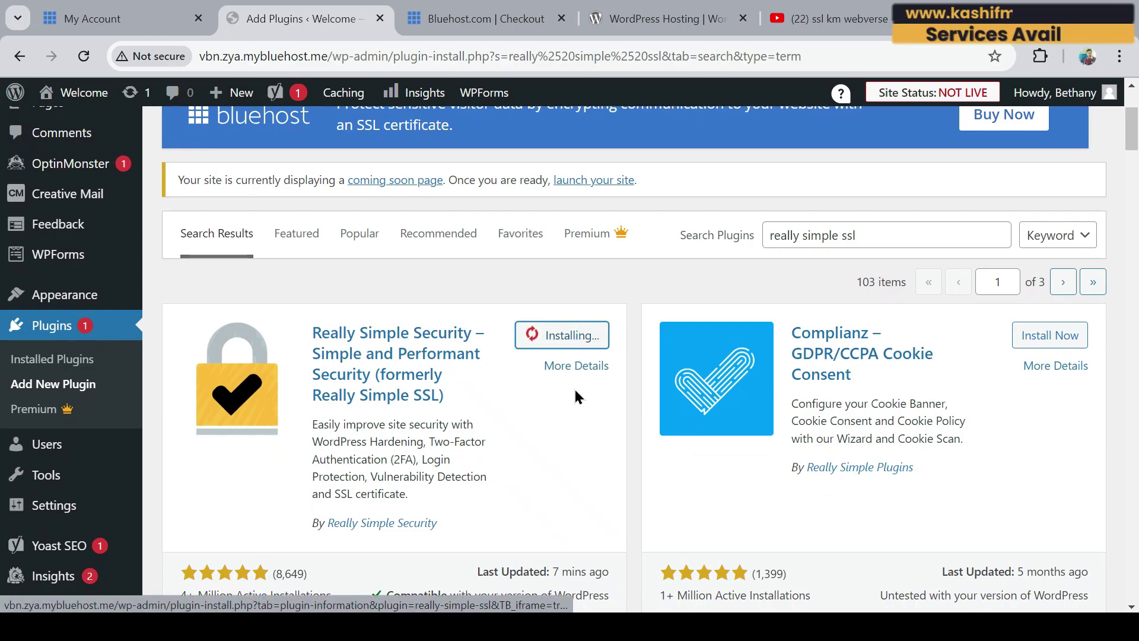
{"action": "scroll", "coordinate": [578, 395], "scroll_direction": "down", "scroll_amount": 1}
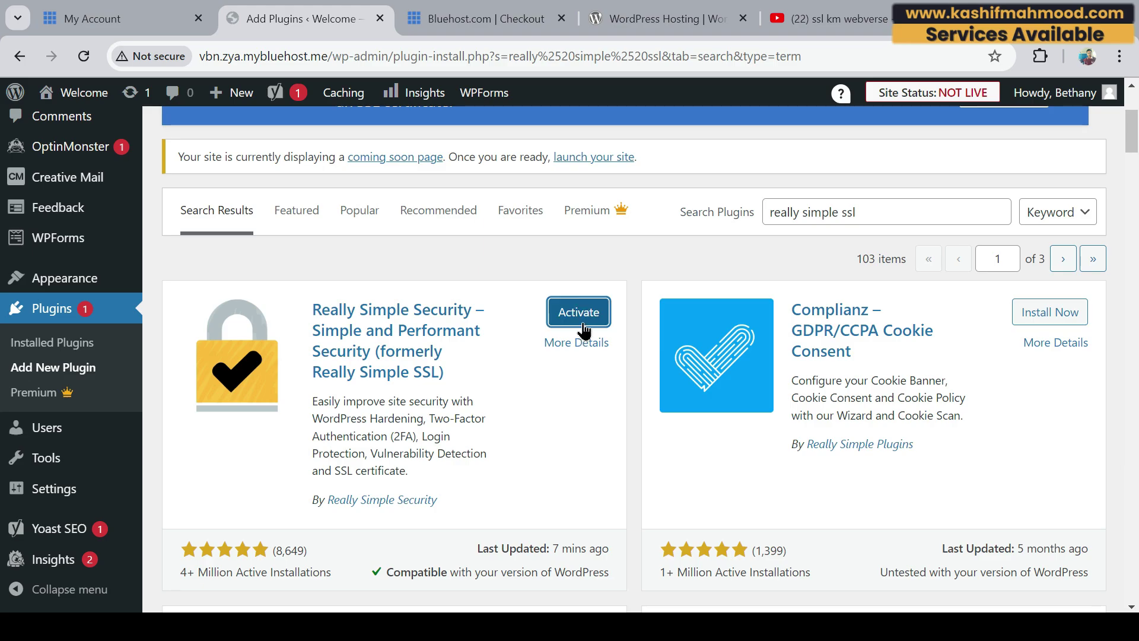
{"action": "left_click", "coordinate": [578, 313]}
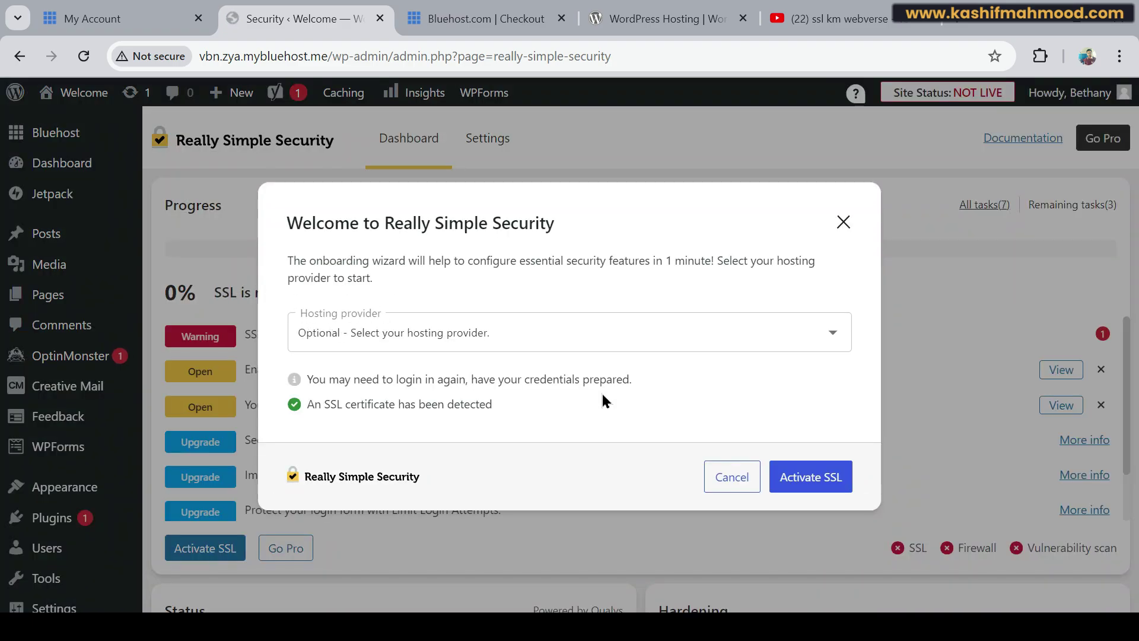
Select BlueHost as the hosting provider in the Really Simple Security welcome wizard and activate SSL
{"action": "left_click", "coordinate": [473, 332]}
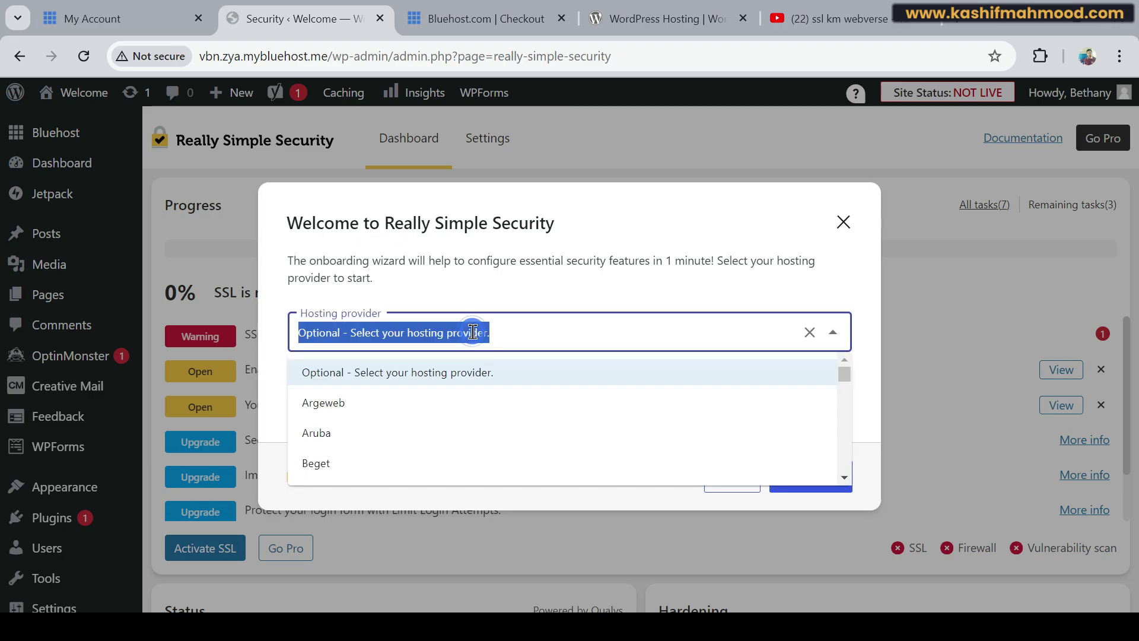
{"action": "type", "text": "blu"}
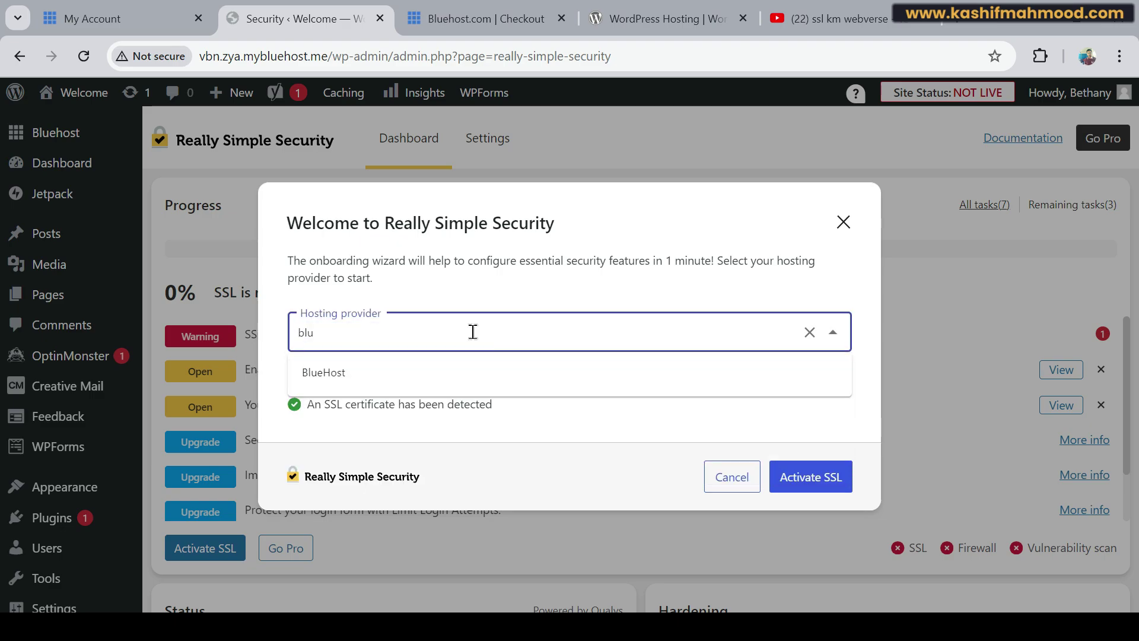
{"action": "left_click", "coordinate": [363, 372]}
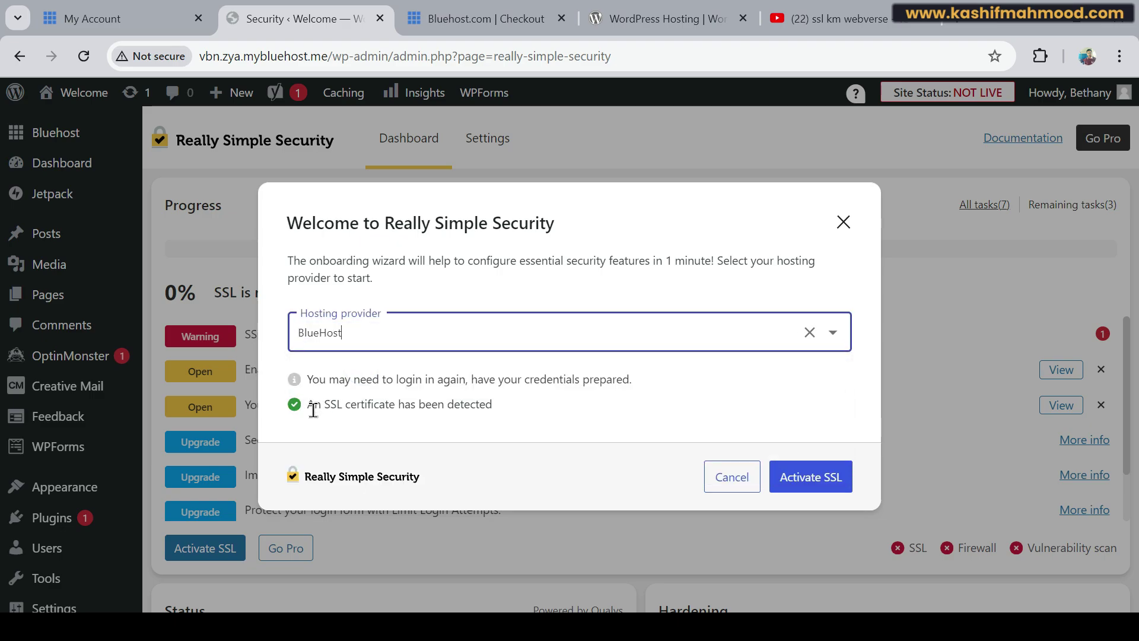
{"action": "left_click_drag", "start_coordinate": [308, 408], "coordinate": [487, 410]}
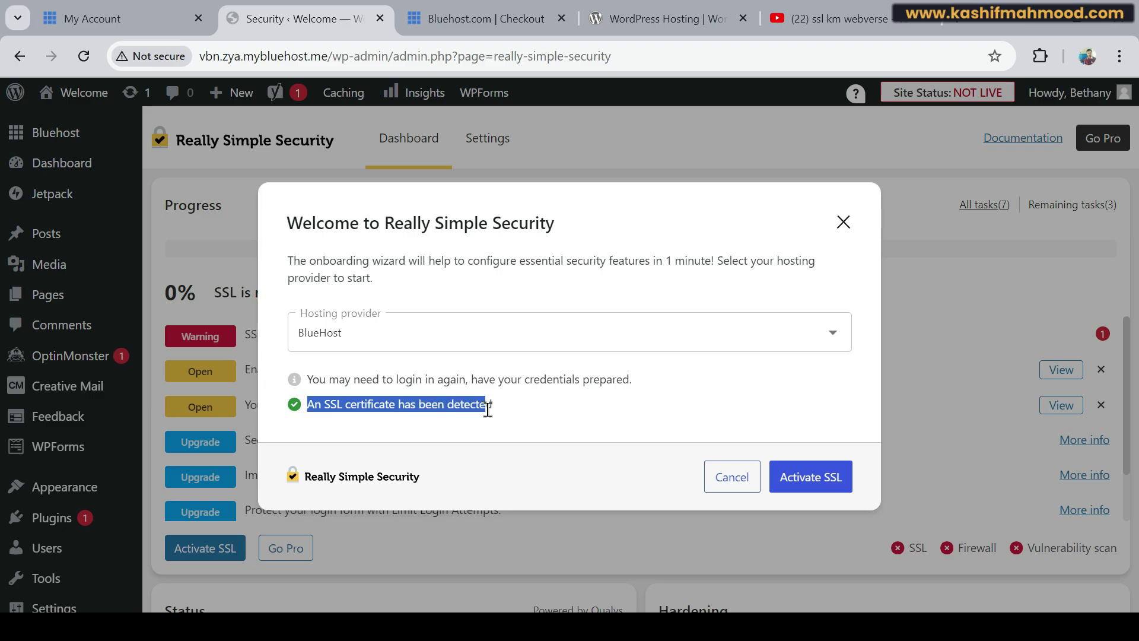
{"action": "left_click", "coordinate": [561, 407]}
{"action": "left_click", "coordinate": [810, 480]}
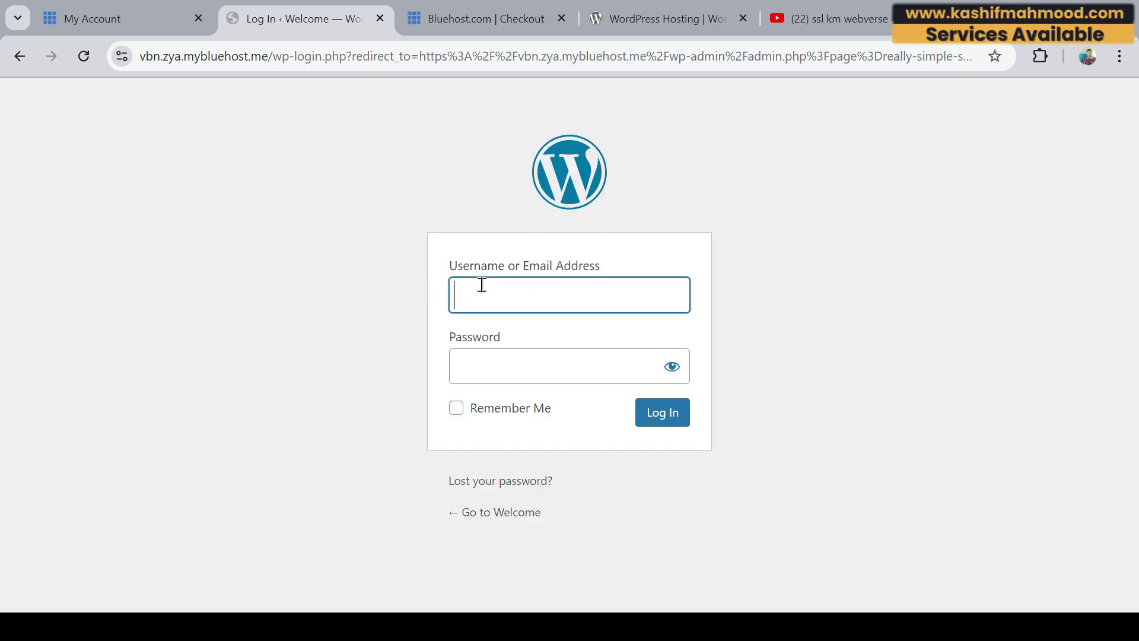
Return to the WordPress dashboard, reload its https address and check the browser's connection information for the site
{"action": "left_click", "coordinate": [329, 285]}
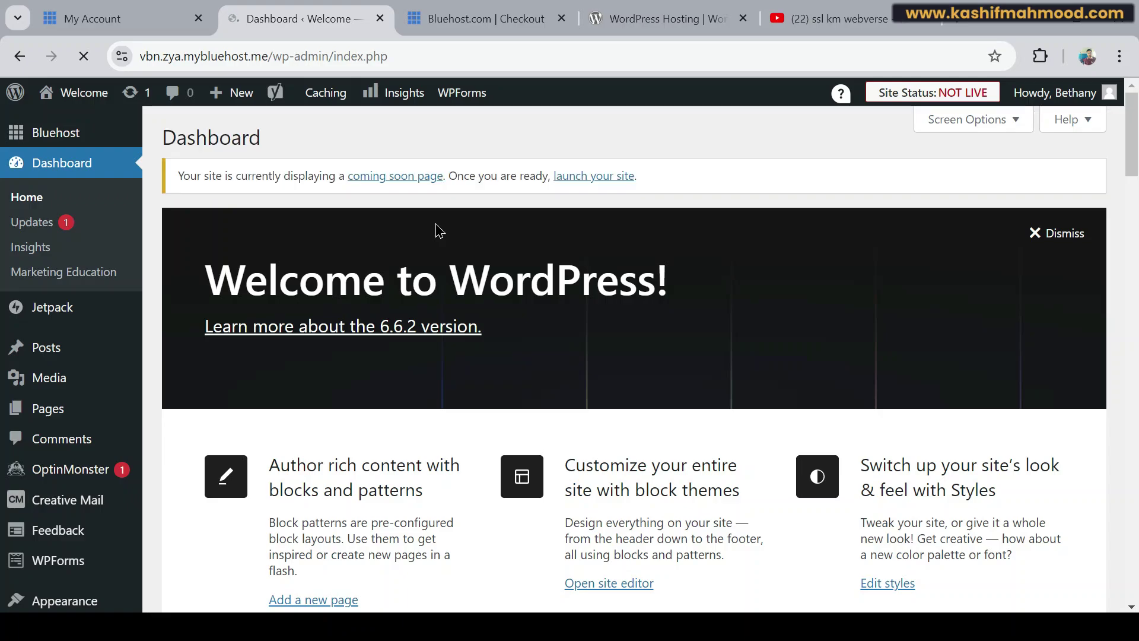
{"action": "left_click", "coordinate": [229, 56]}
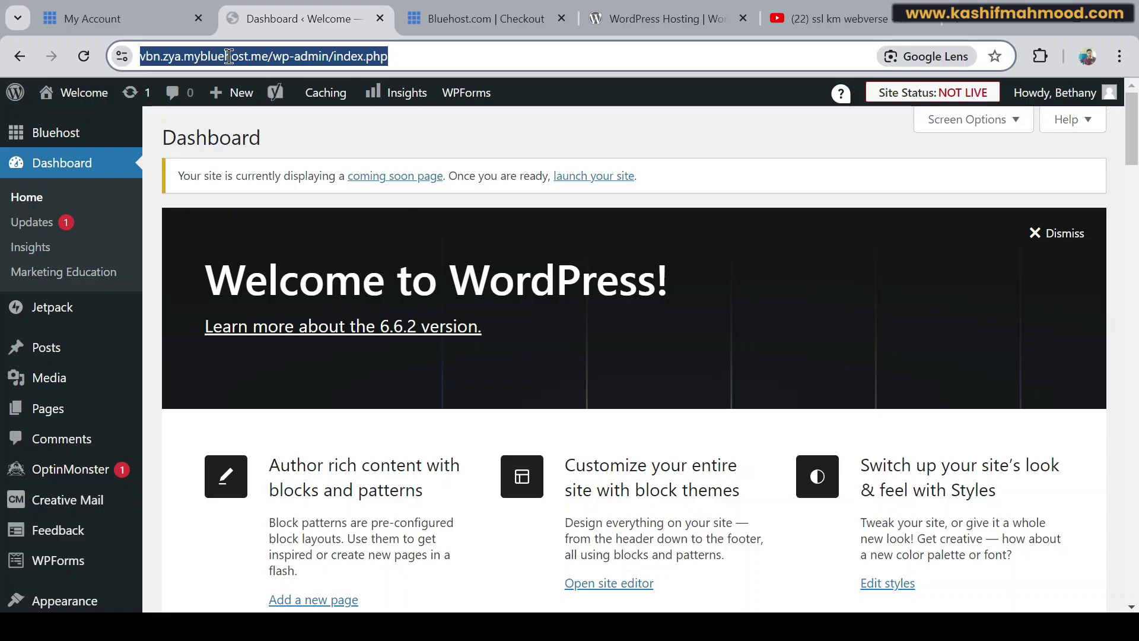
{"action": "left_click", "coordinate": [166, 58]}
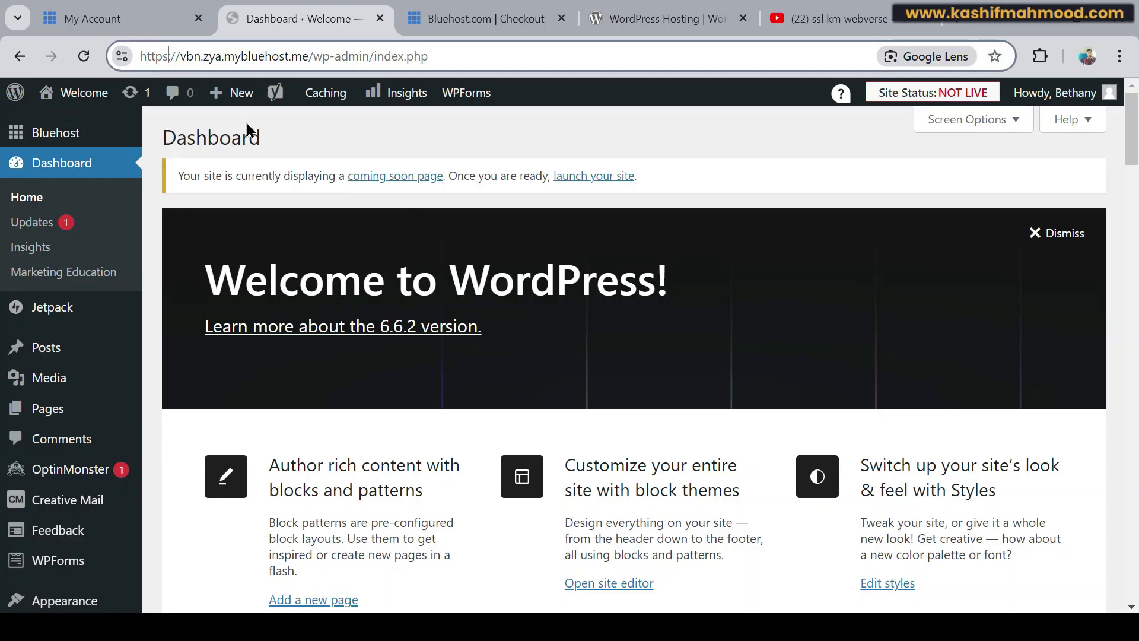
{"action": "key", "text": "Return"}
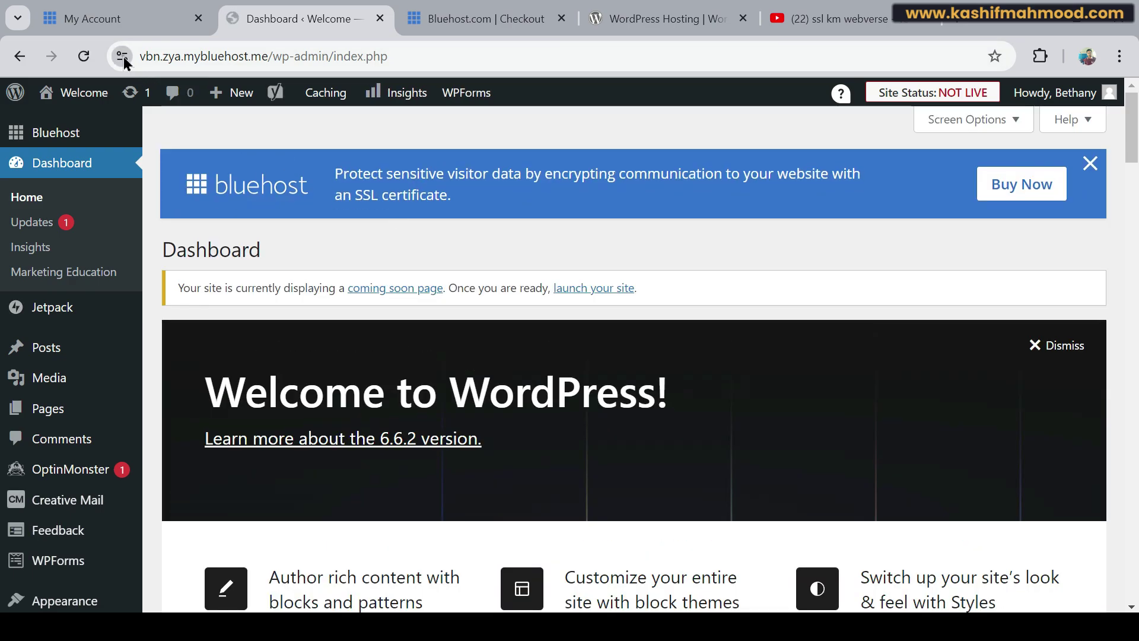
{"action": "left_click", "coordinate": [122, 56]}
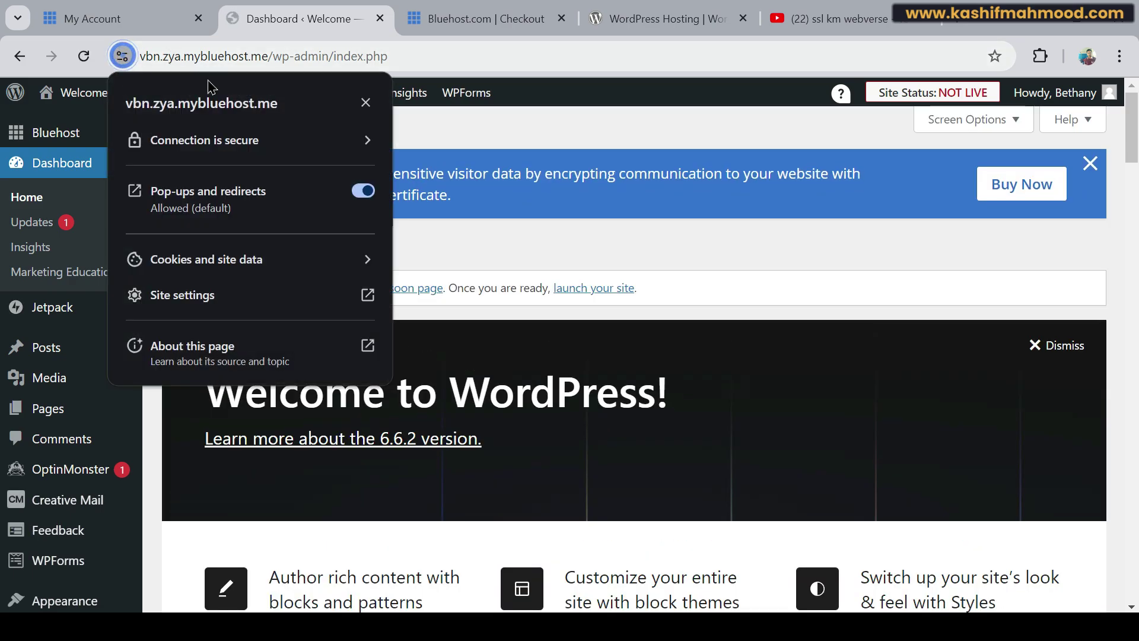
{"action": "left_click", "coordinate": [694, 243]}
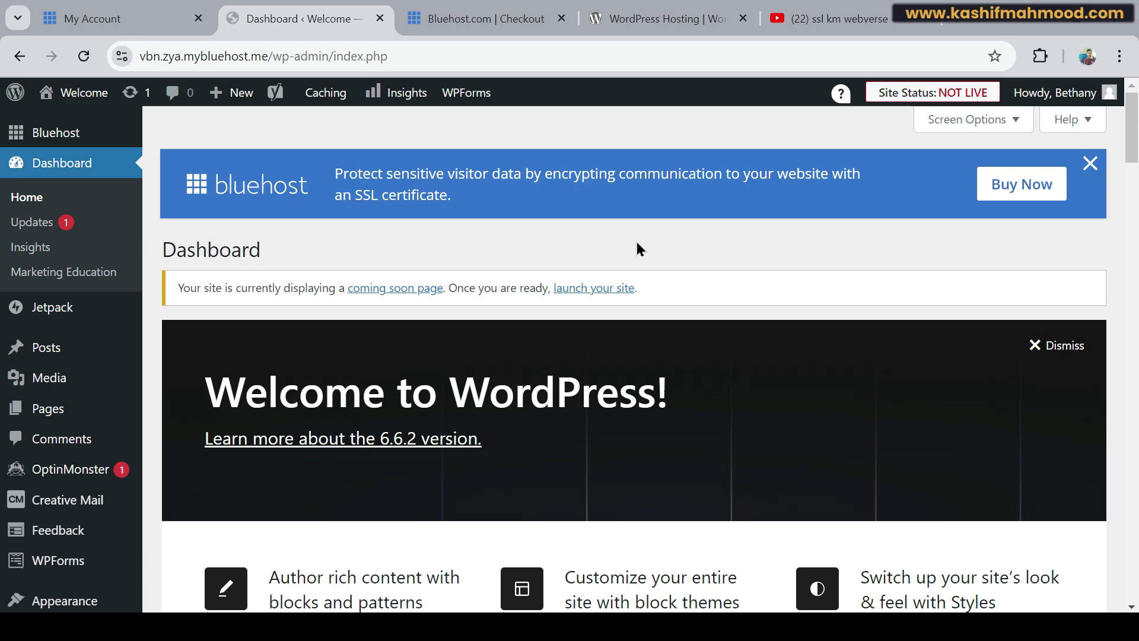
Switch to the Bluehost account, open the site's hosting overview and examine its SSL certificate management section
{"action": "left_click", "coordinate": [121, 24]}
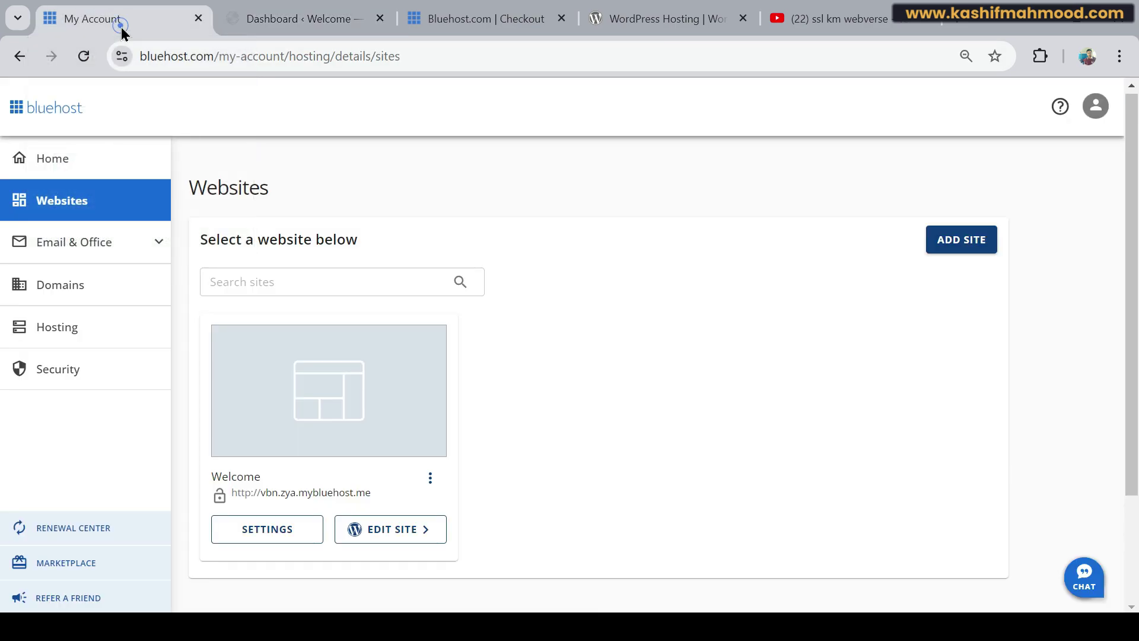
{"action": "left_click", "coordinate": [59, 171]}
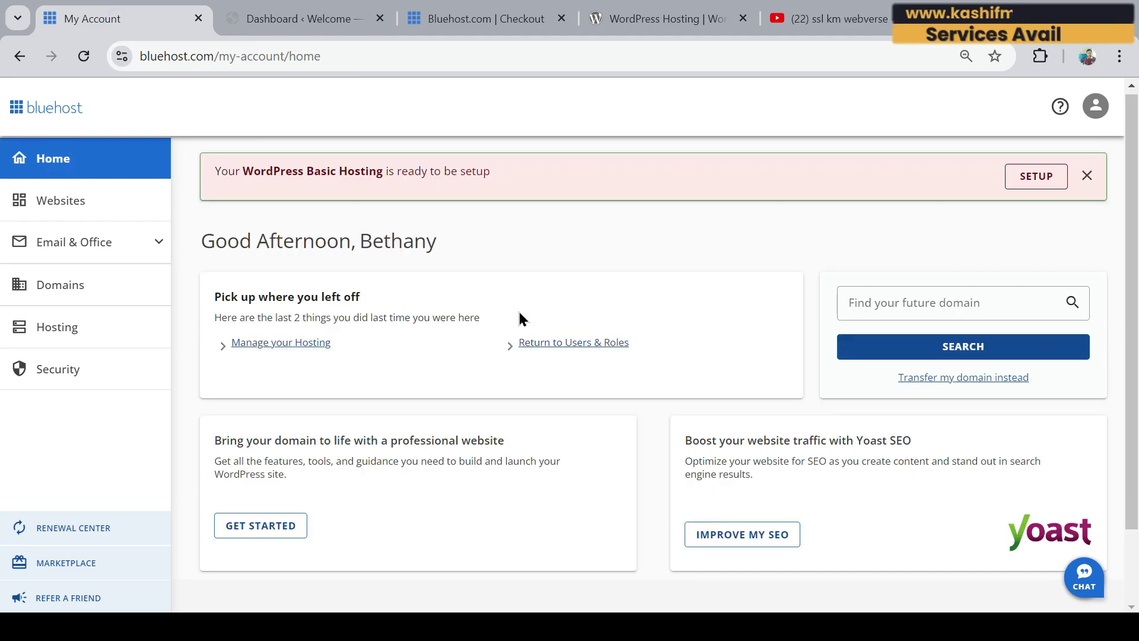
{"action": "left_click", "coordinate": [89, 325]}
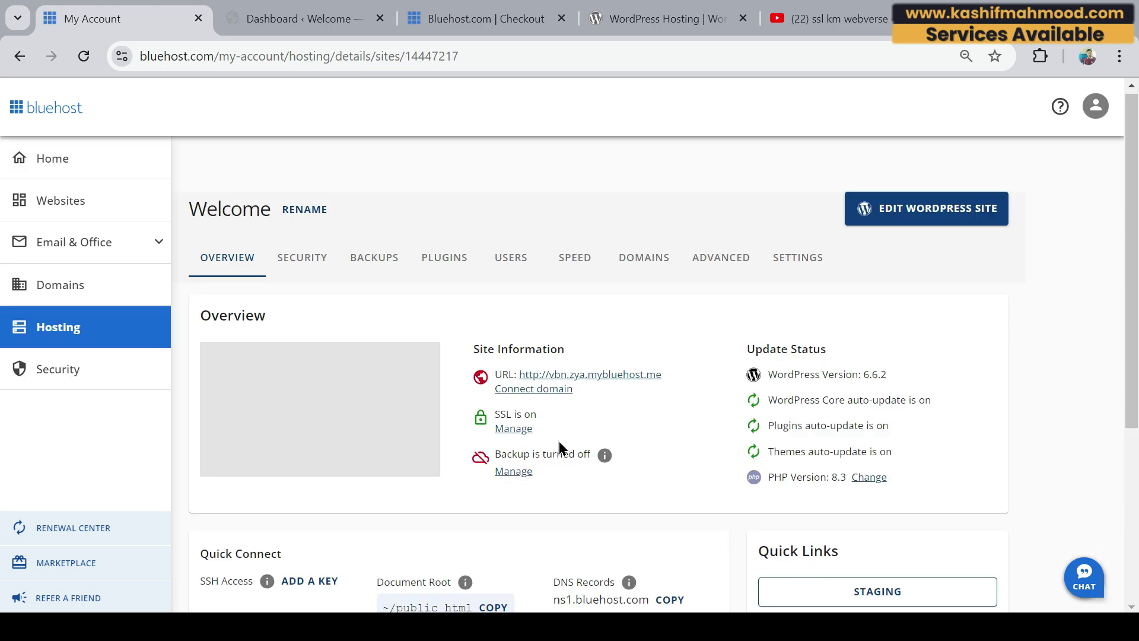
{"action": "left_click_drag", "start_coordinate": [548, 414], "coordinate": [497, 419]}
{"action": "left_click", "coordinate": [499, 423]}
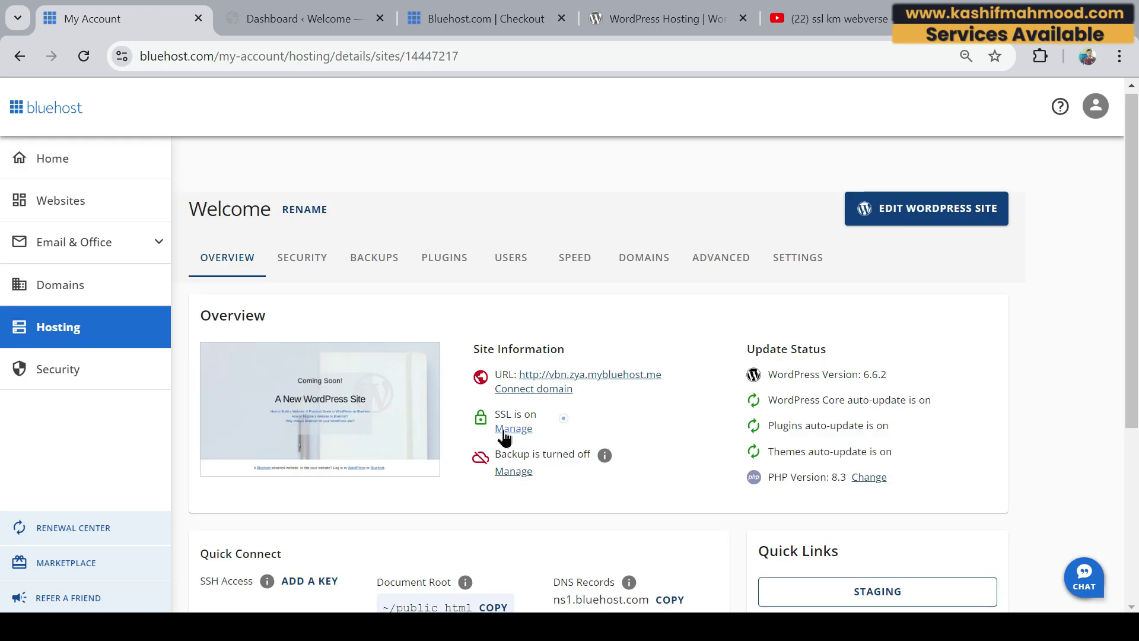
{"action": "left_click", "coordinate": [514, 430]}
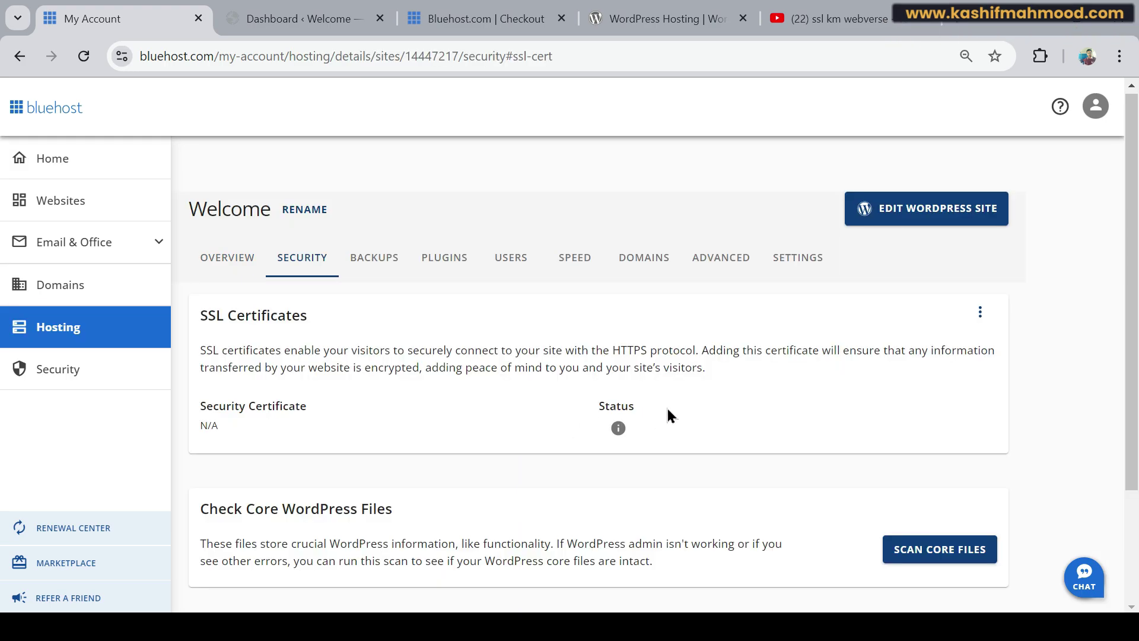
{"action": "scroll", "coordinate": [748, 439], "scroll_direction": "down", "scroll_amount": 3}
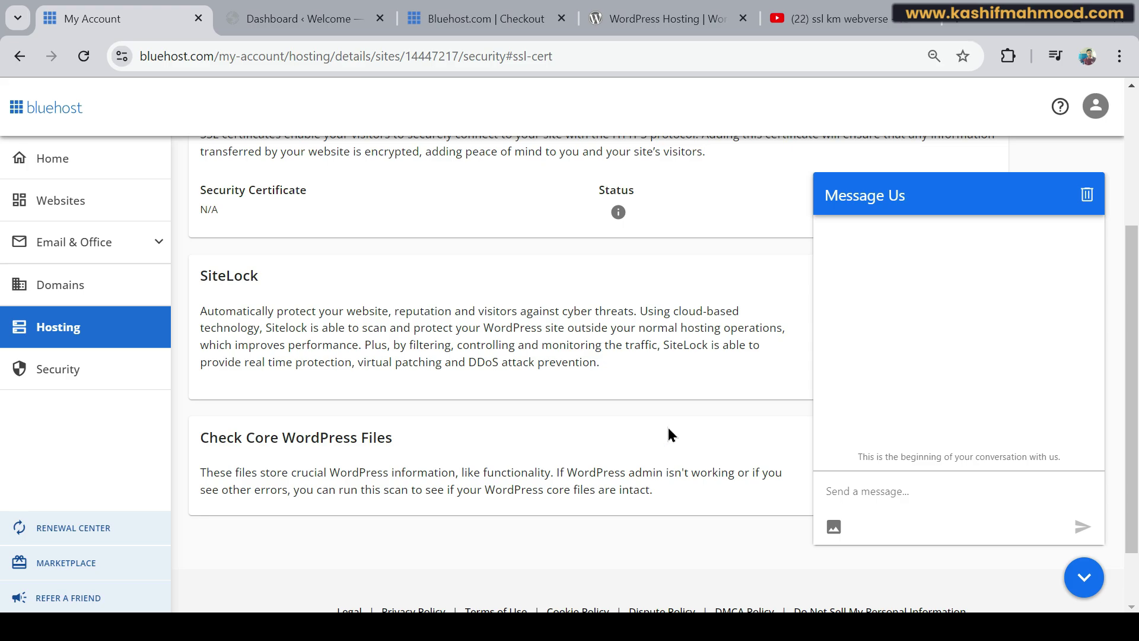
Switch to YouTube and look through the "ssl km webverse" results for SSL installation tutorials
{"action": "left_click", "coordinate": [825, 14]}
{"action": "scroll", "coordinate": [537, 425], "scroll_direction": "down", "scroll_amount": 4}
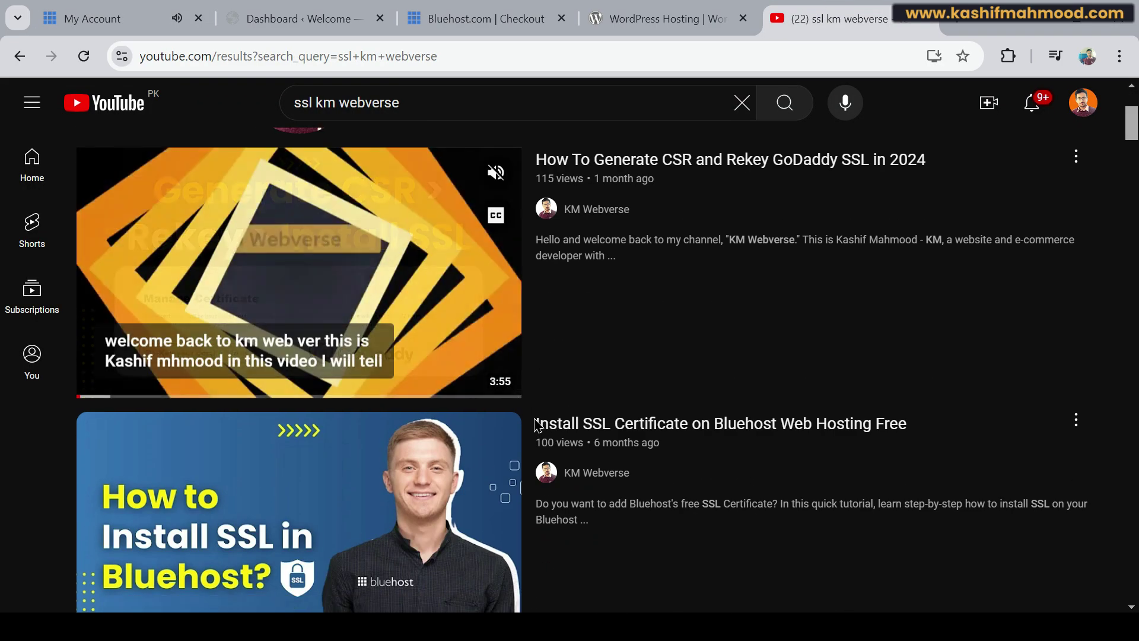
{"action": "scroll", "coordinate": [356, 463], "scroll_direction": "down", "scroll_amount": 1}
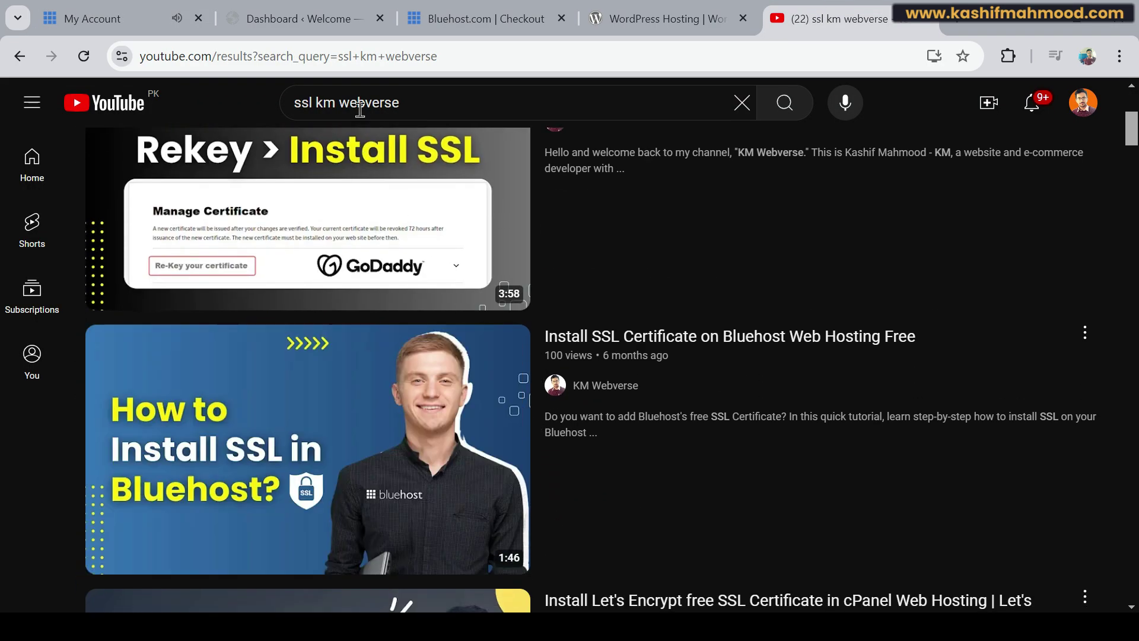
{"action": "triple_click", "coordinate": [426, 104]}
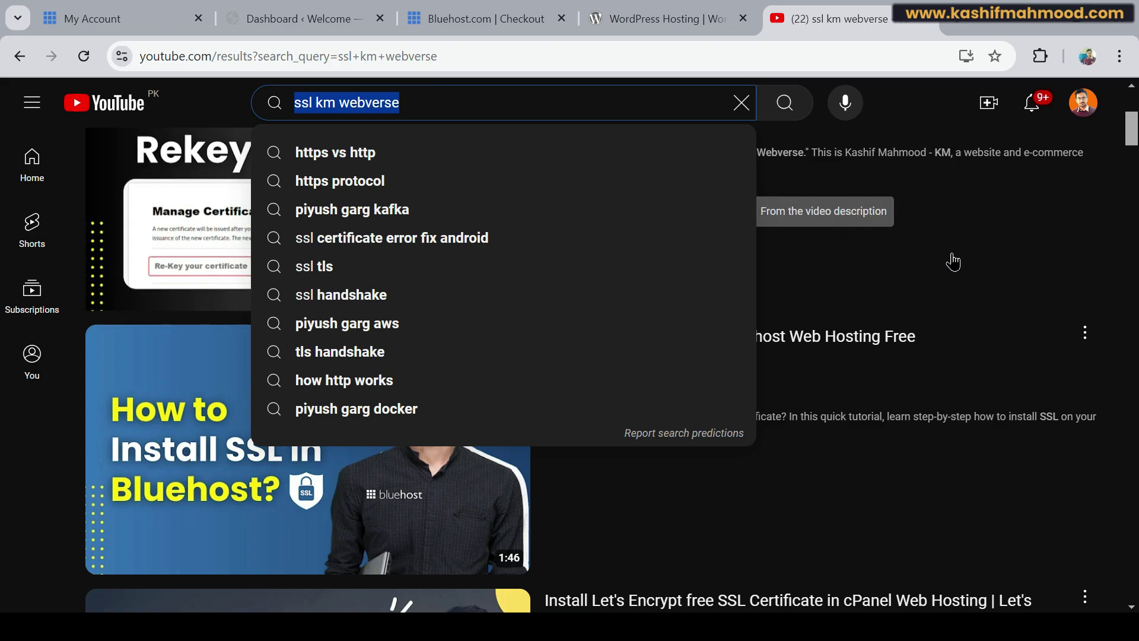
{"action": "left_click", "coordinate": [1116, 254]}
{"action": "scroll", "coordinate": [1118, 254], "scroll_direction": "down", "scroll_amount": 5}
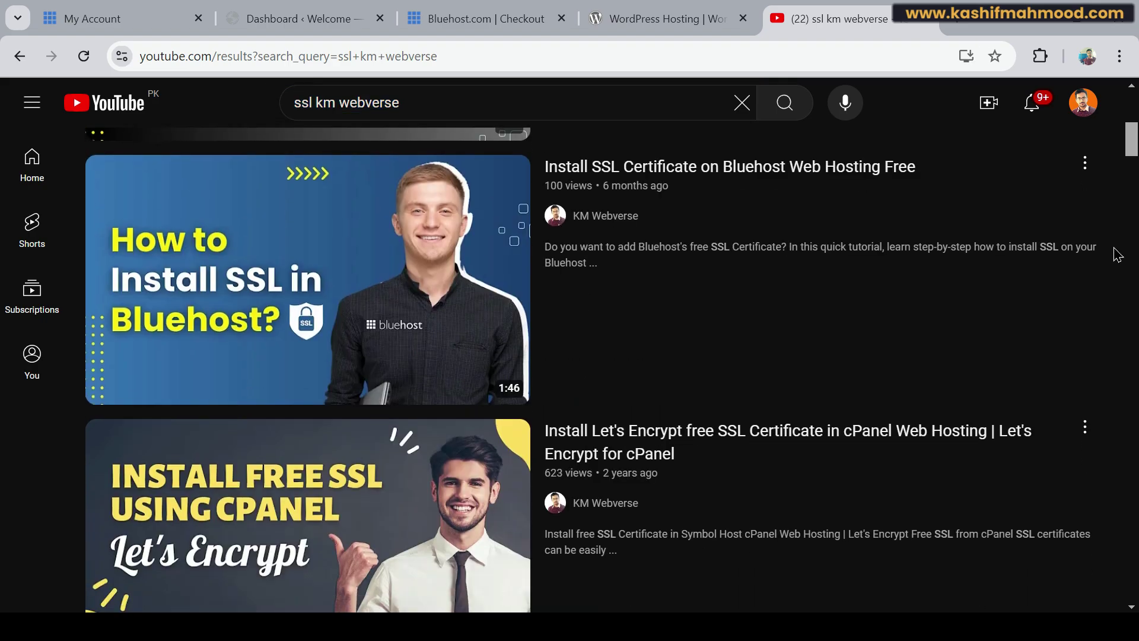
{"action": "scroll", "coordinate": [1116, 254], "scroll_direction": "up", "scroll_amount": 6}
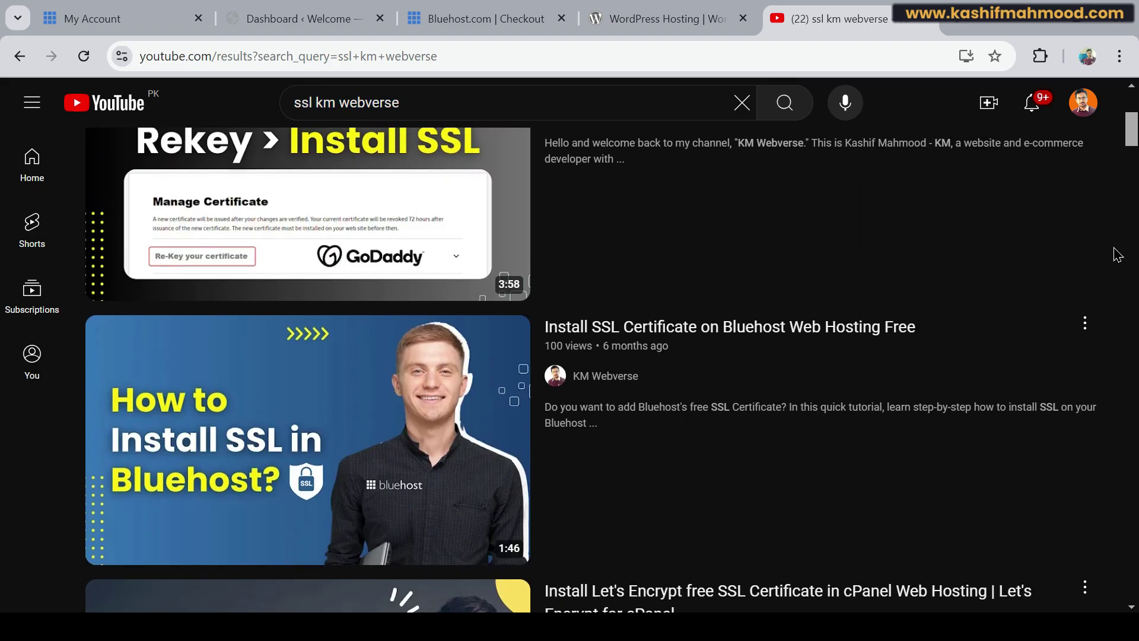